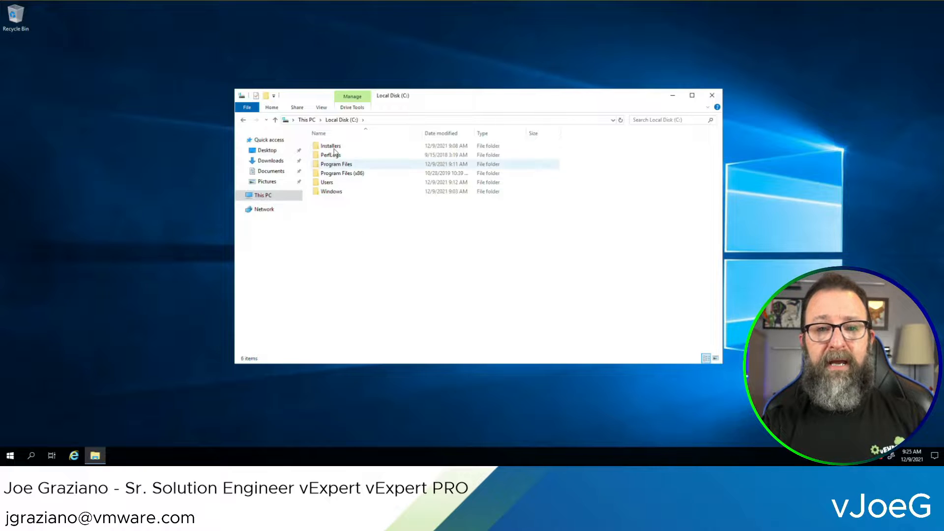
Open Installers\Horizon8 and select the Connection Server installer file
{"action": "left_click", "coordinate": [333, 148]}
{"action": "double_click", "coordinate": [333, 147]}
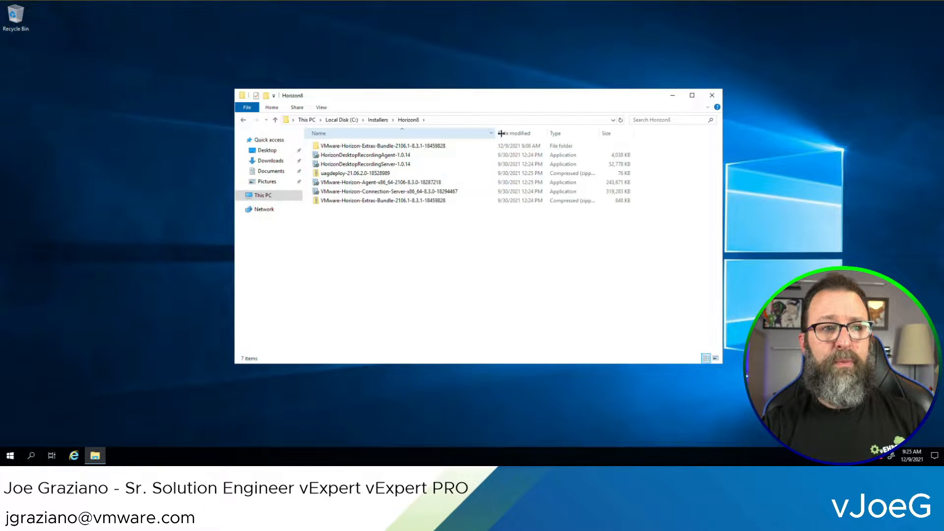
{"action": "double_click", "coordinate": [427, 131]}
{"action": "left_click", "coordinate": [414, 194]}
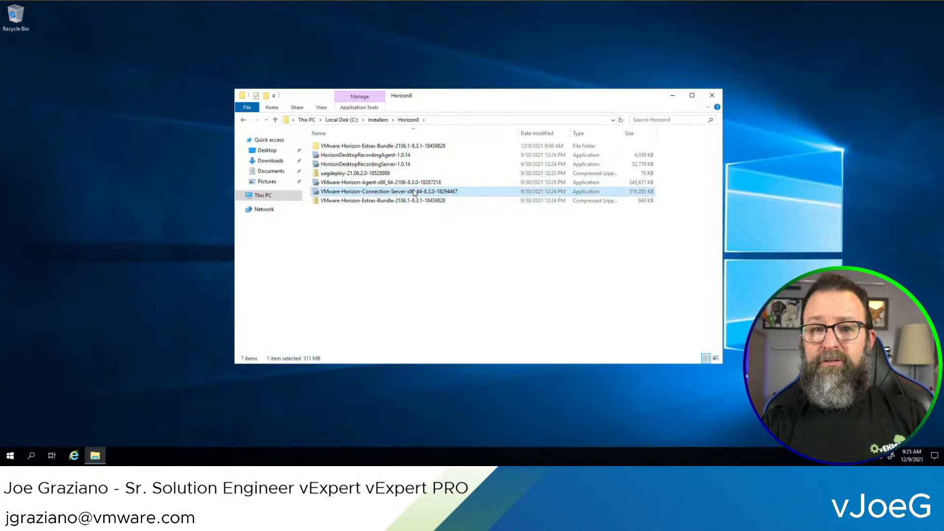
Run the Connection Server installer as administrator, approving the UAC prompt
{"action": "right_click", "coordinate": [317, 194]}
{"action": "left_click", "coordinate": [338, 207]}
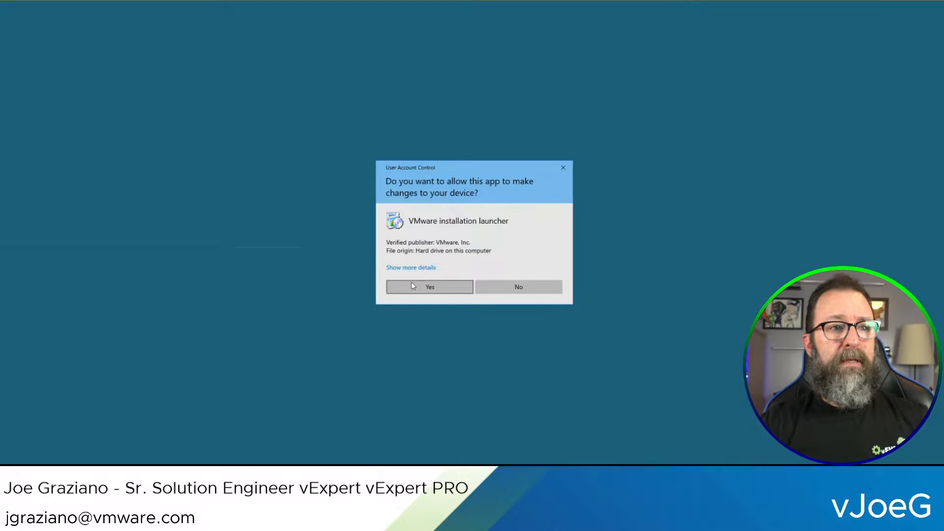
{"action": "left_click", "coordinate": [422, 287]}
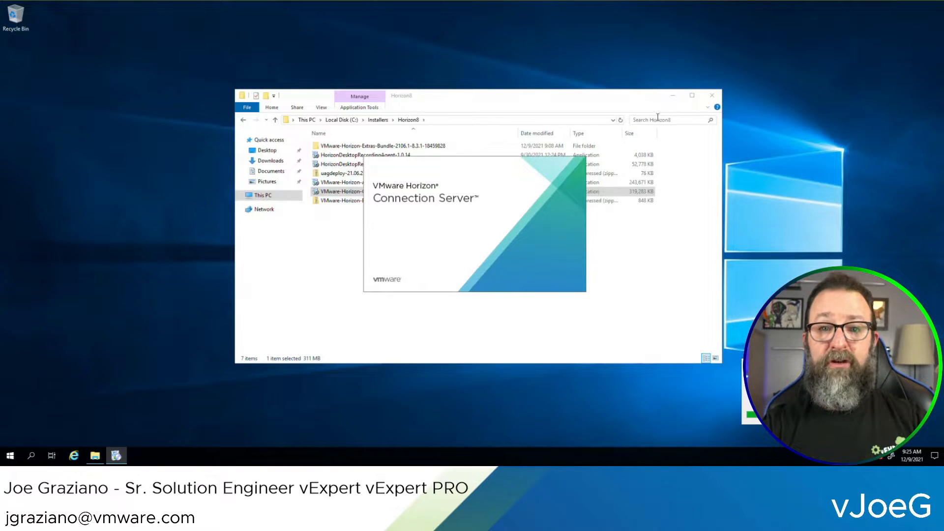
Accept the licence agreement and keep the default destination folder
{"action": "left_click", "coordinate": [672, 95]}
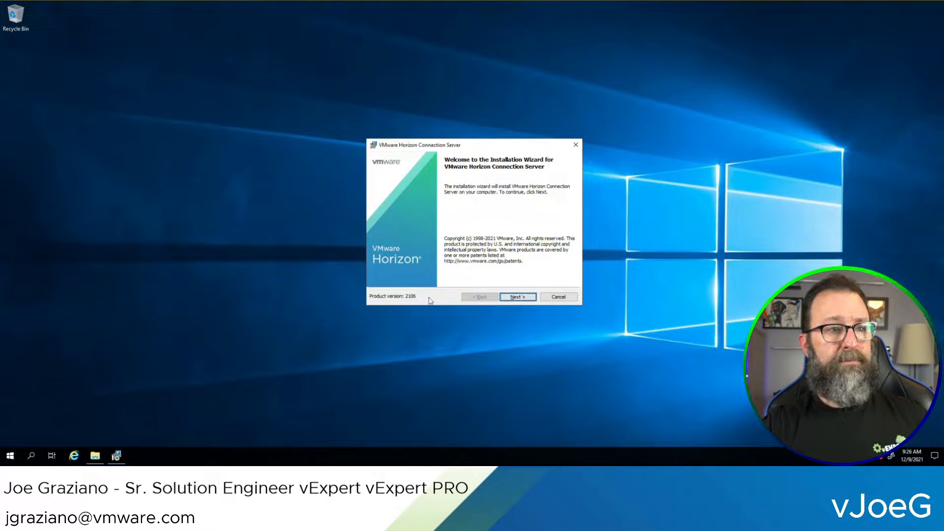
{"action": "left_click", "coordinate": [512, 298]}
{"action": "left_click", "coordinate": [460, 266]}
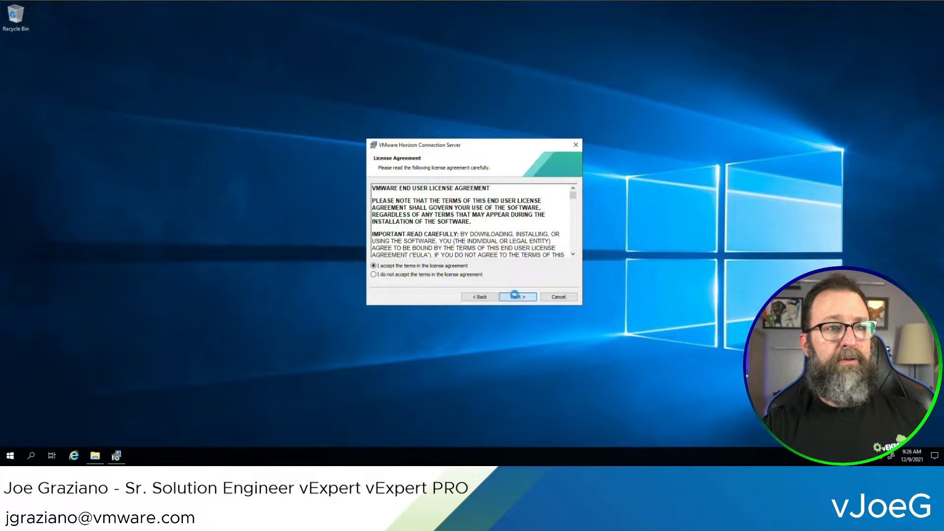
{"action": "left_click", "coordinate": [514, 296]}
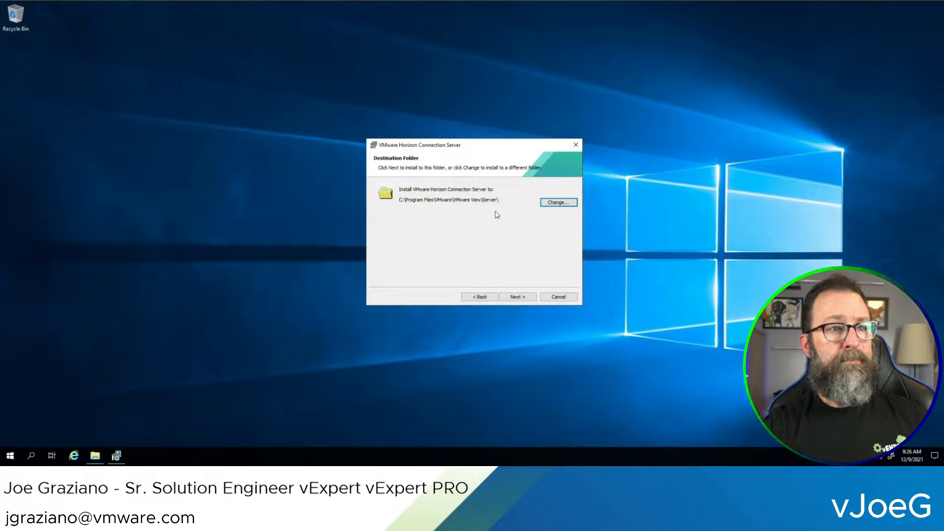
{"action": "left_click", "coordinate": [518, 297]}
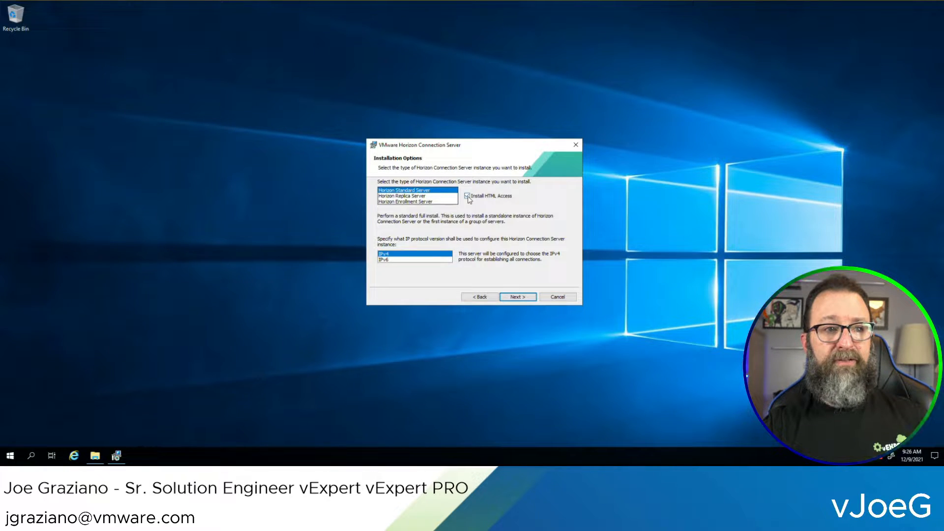
Choose Horizon Standard Server with HTML Access as the install type
{"action": "left_click", "coordinate": [467, 196]}
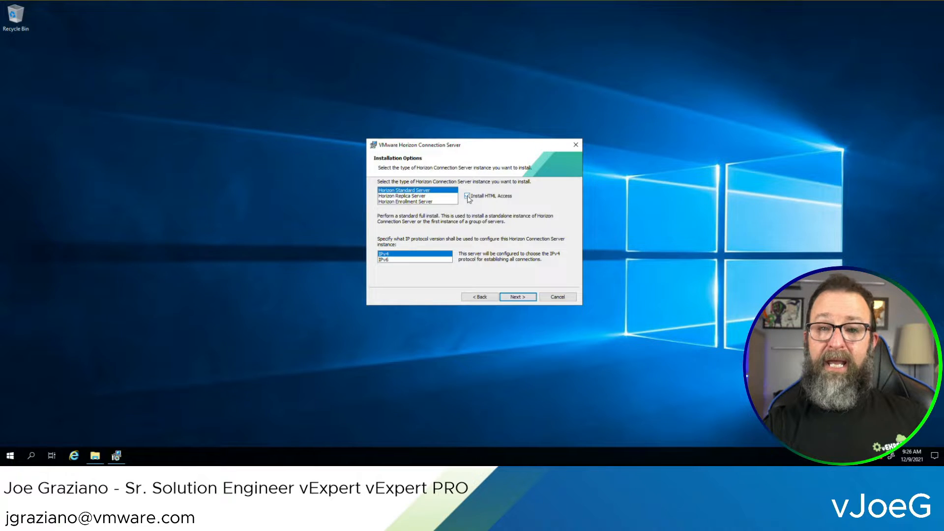
{"action": "left_click", "coordinate": [441, 196]}
{"action": "left_click", "coordinate": [442, 202]}
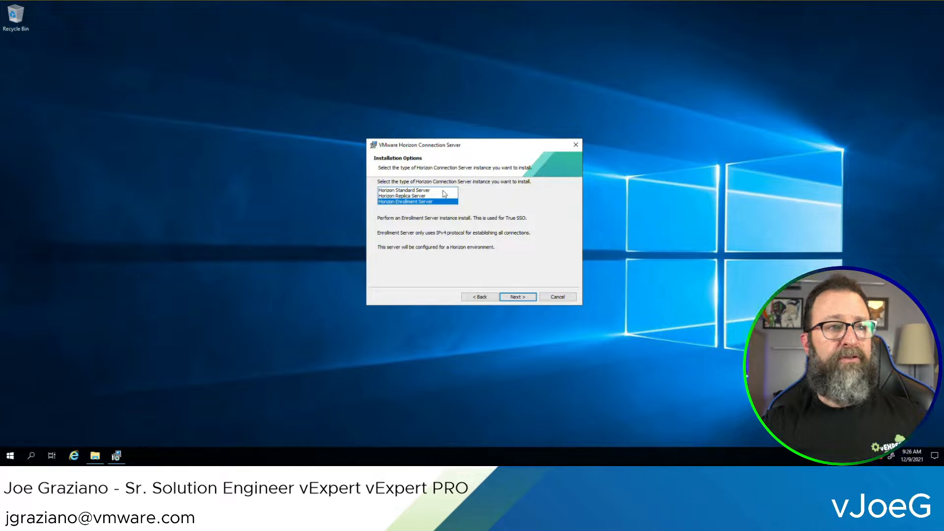
{"action": "left_click", "coordinate": [445, 190]}
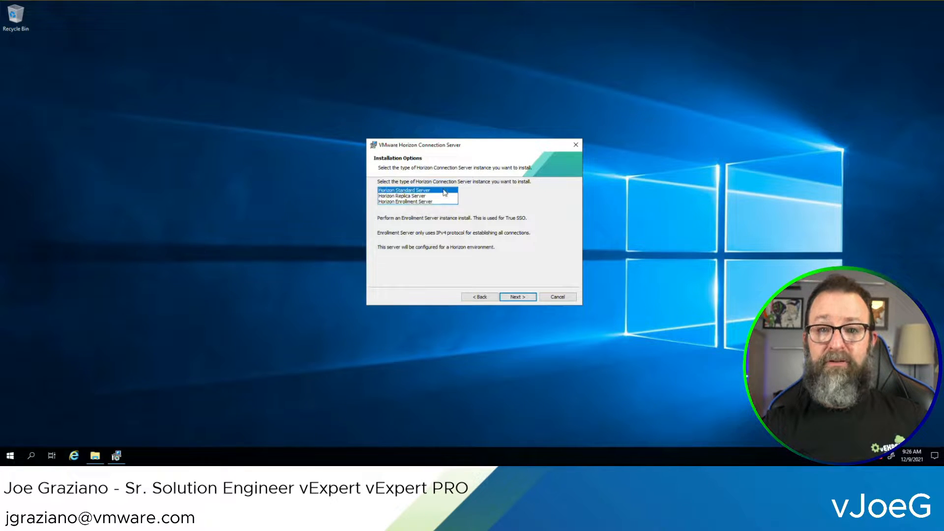
{"action": "left_click", "coordinate": [521, 297]}
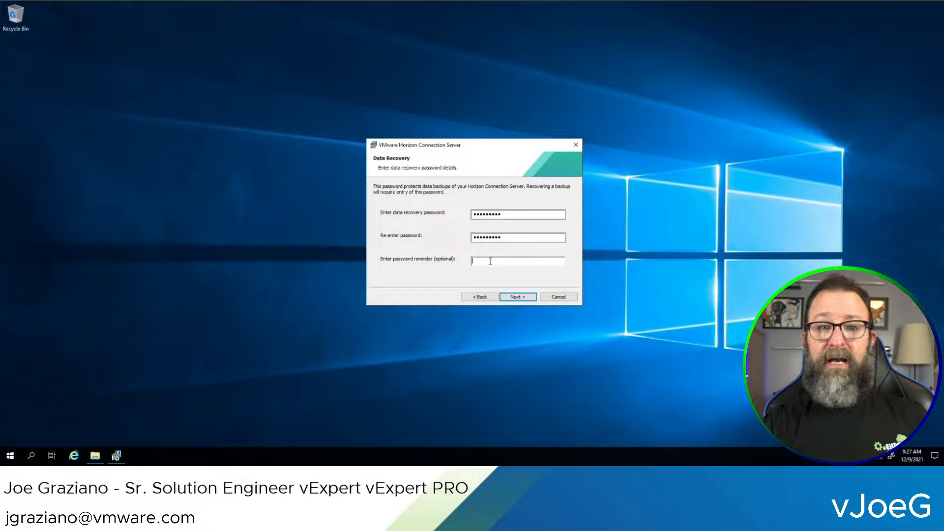
Set the data recovery password details, keeping automatic firewall setup and default administrators
{"action": "type", "text": "Helpful reminder here :)"}
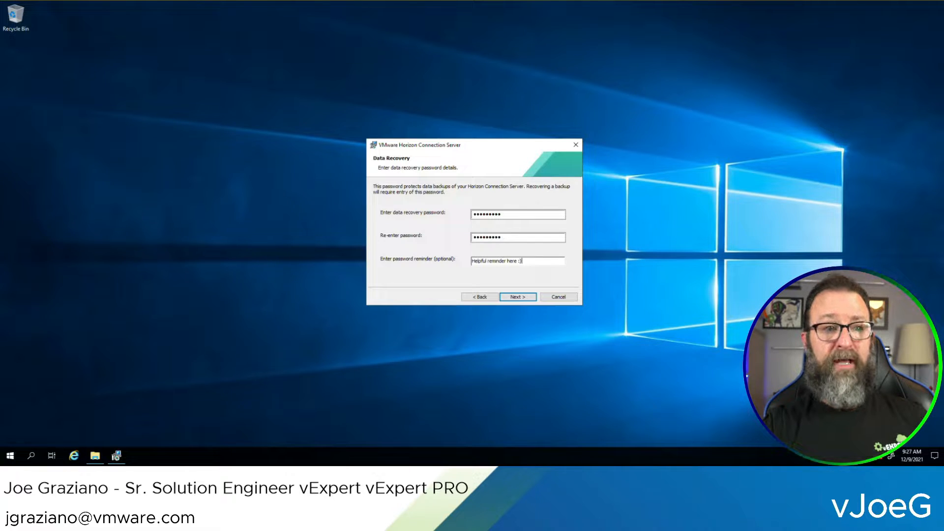
{"action": "left_click", "coordinate": [516, 297]}
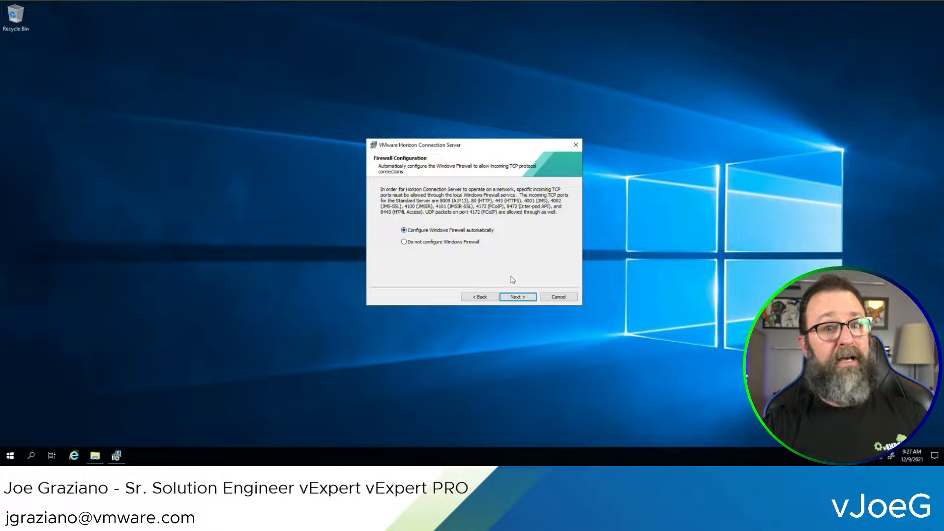
{"action": "left_click", "coordinate": [516, 297]}
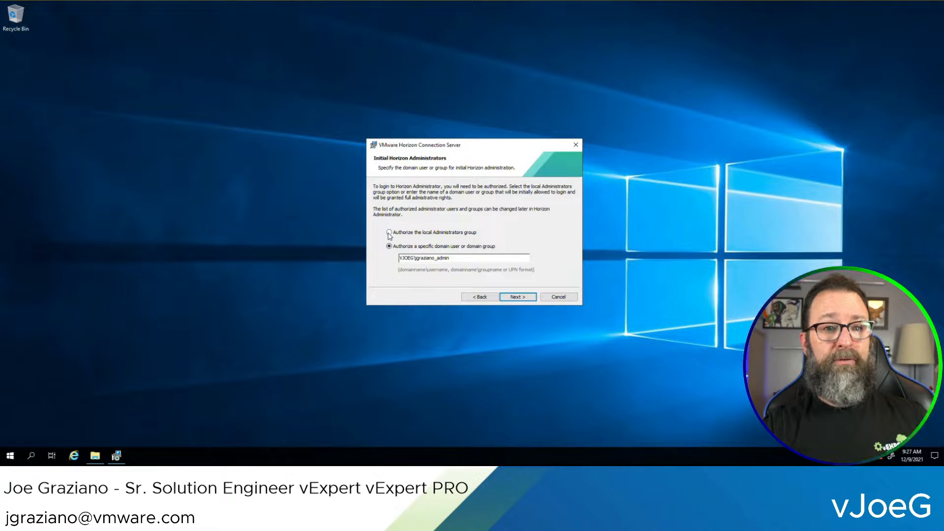
{"action": "left_click", "coordinate": [516, 296]}
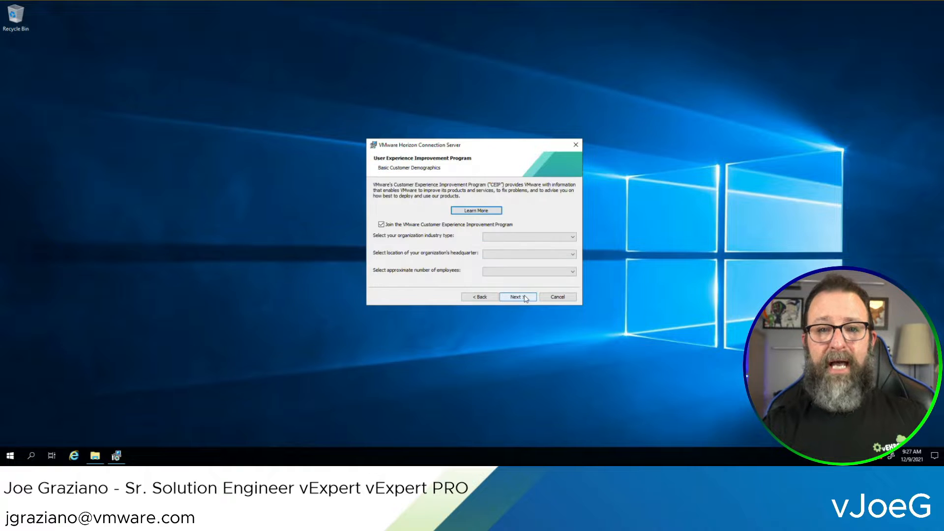
Opt out of the Customer Experience Improvement Program and acknowledge the data collection notice
{"action": "left_click", "coordinate": [381, 224]}
{"action": "left_click", "coordinate": [516, 296]}
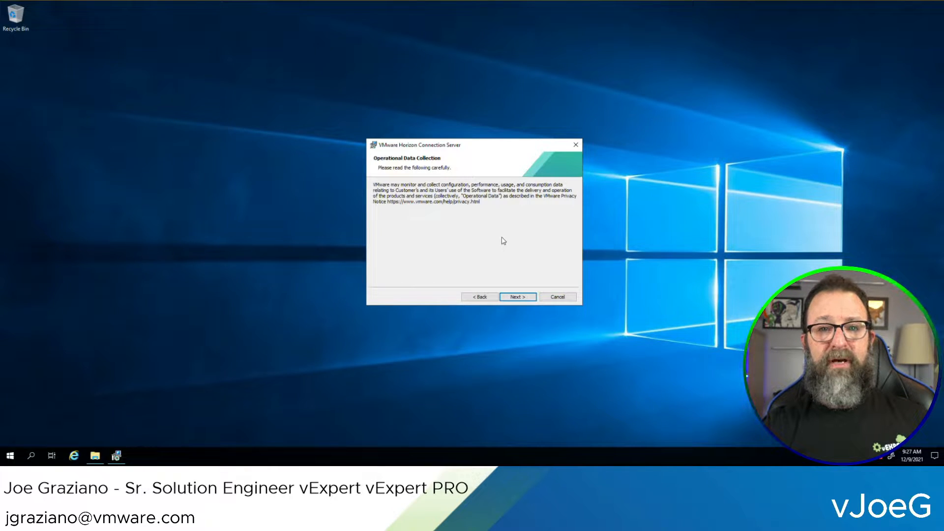
{"action": "left_click", "coordinate": [513, 298]}
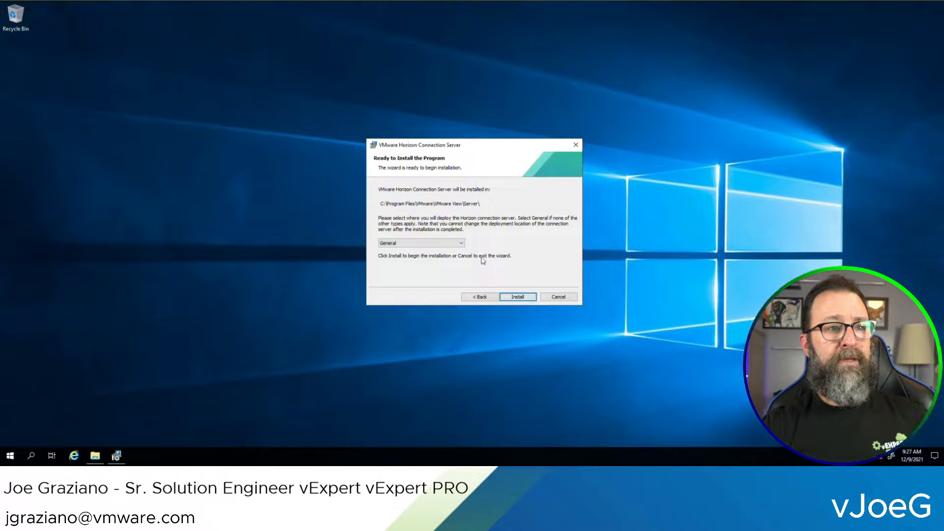
Install with the General deployment type and clear Show the documentation when finished
{"action": "left_click", "coordinate": [463, 245]}
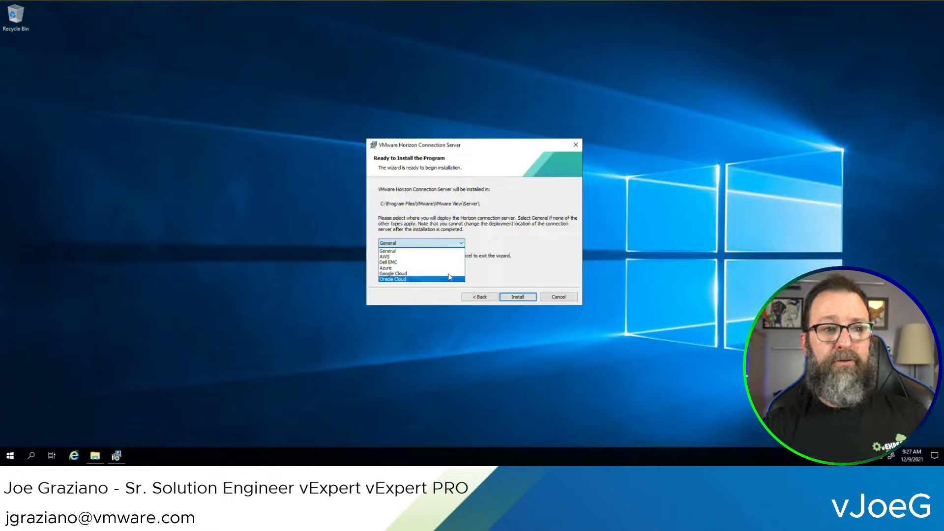
{"action": "left_click", "coordinate": [438, 251]}
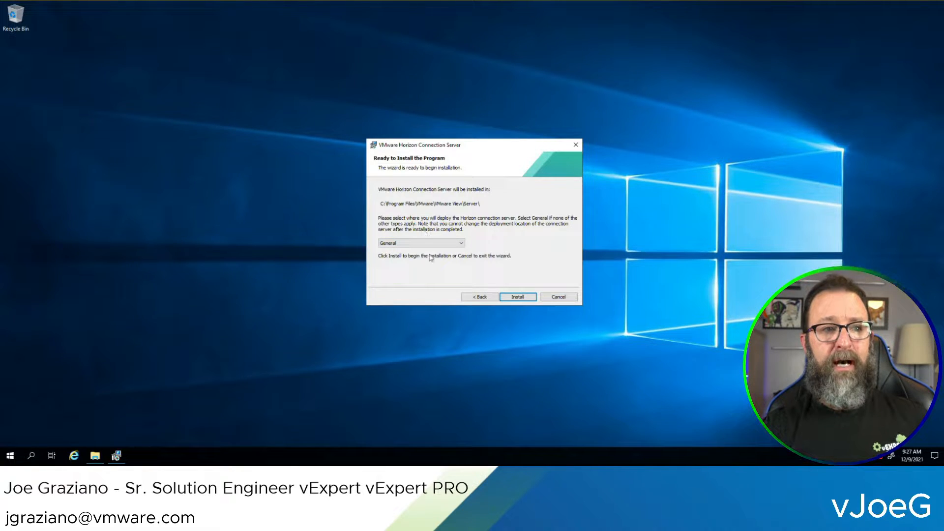
{"action": "left_click", "coordinate": [517, 297]}
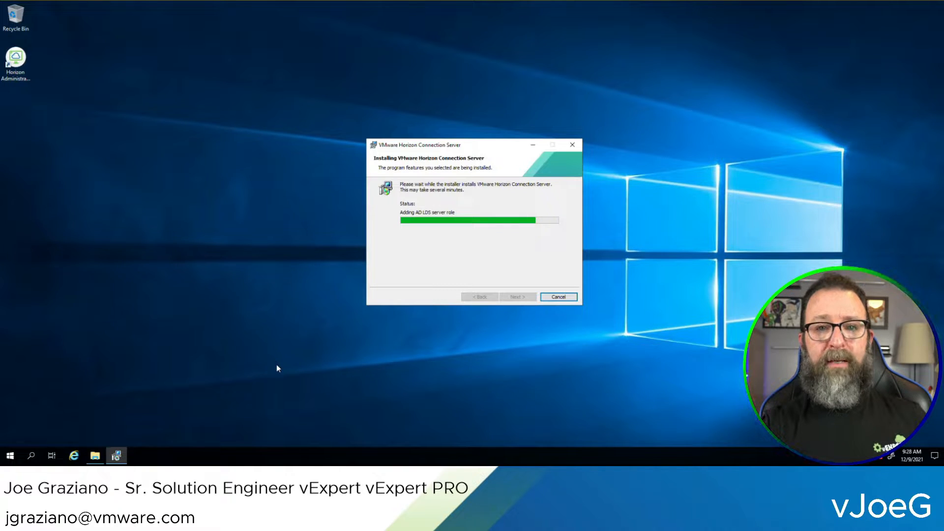
{"action": "left_click", "coordinate": [328, 420]}
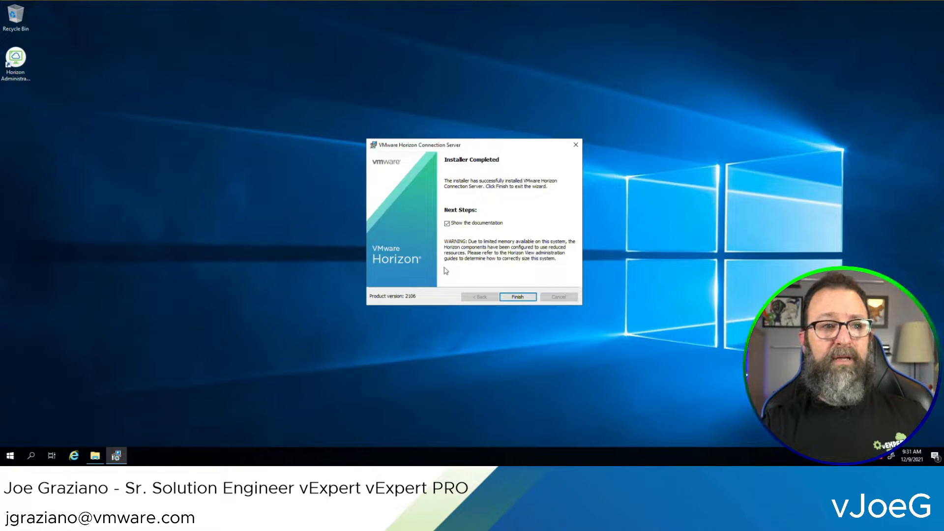
Finish the installer and launch the Horizon Administrator Console login page from the desktop shortcut
{"action": "left_click", "coordinate": [517, 297]}
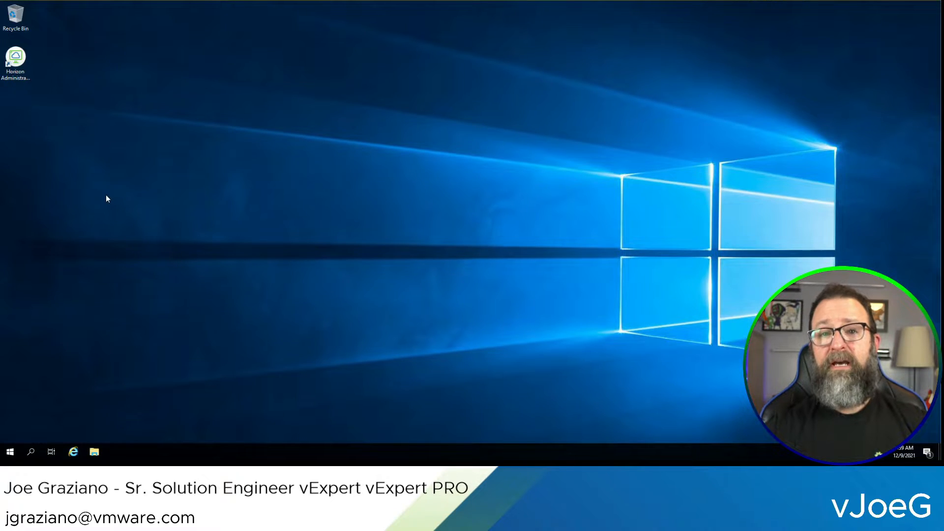
{"action": "left_click", "coordinate": [14, 58]}
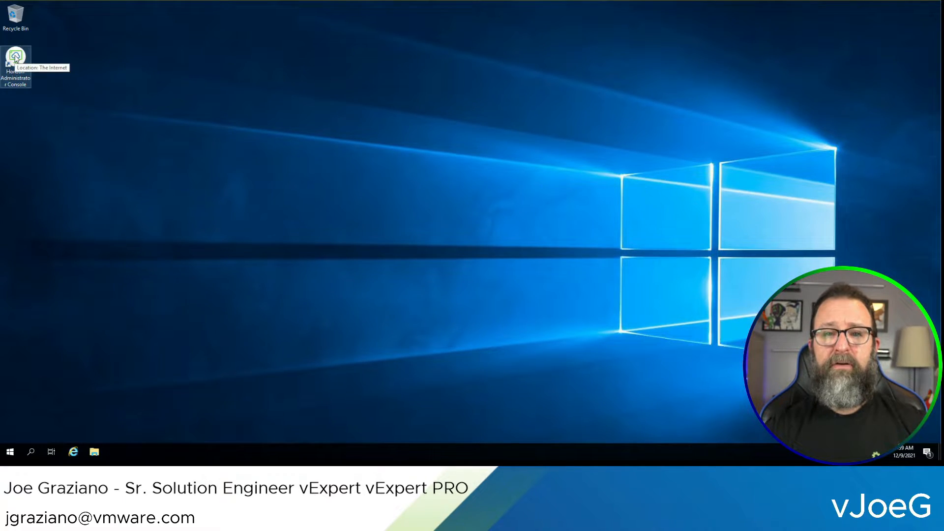
{"action": "double_click", "coordinate": [16, 59]}
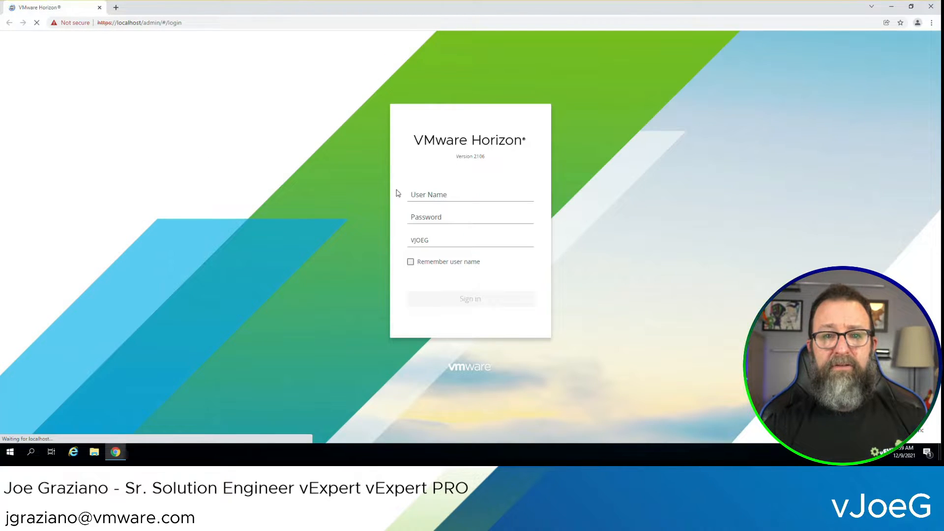
{"action": "left_click", "coordinate": [428, 195]}
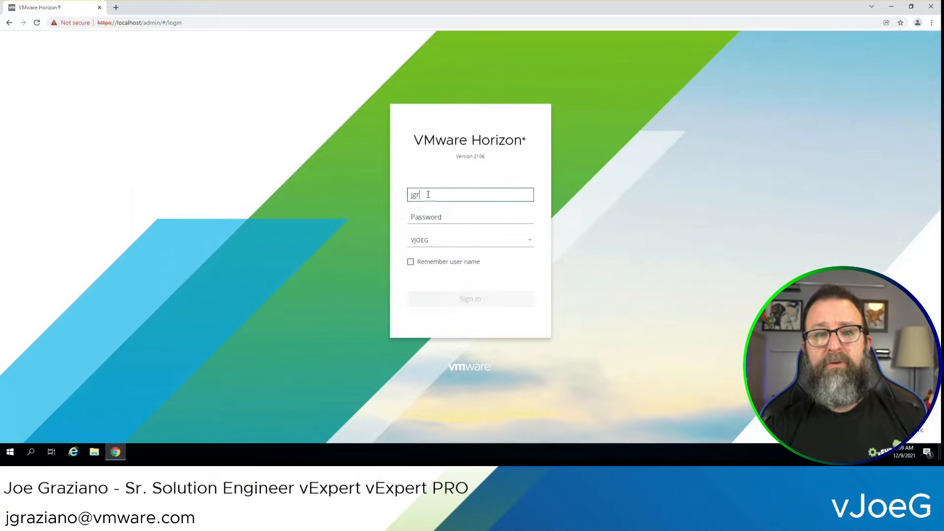
Sign in to Horizon Console with the domain admin user name and password
{"action": "type", "text": "jgraziano_admin"}
{"action": "key", "text": "Tab"}
{"action": "type", "text": "*******"}
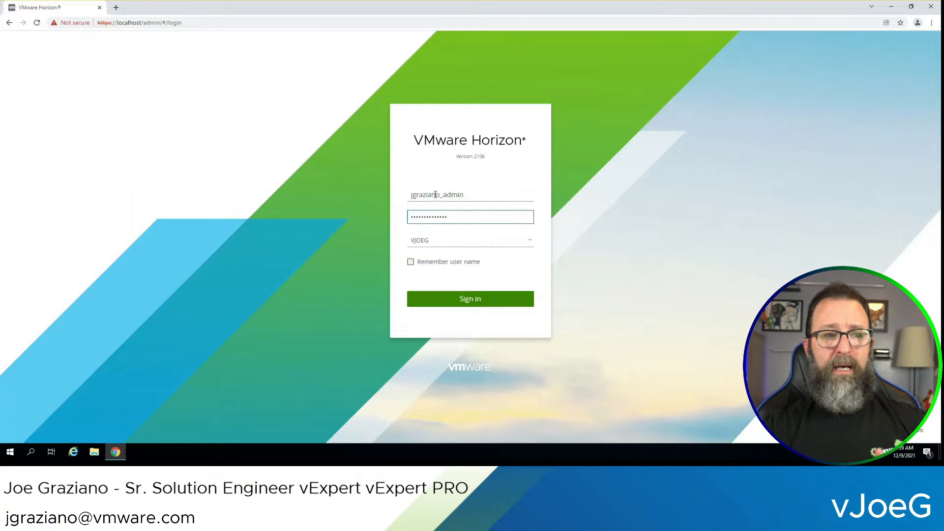
{"action": "left_click", "coordinate": [478, 306]}
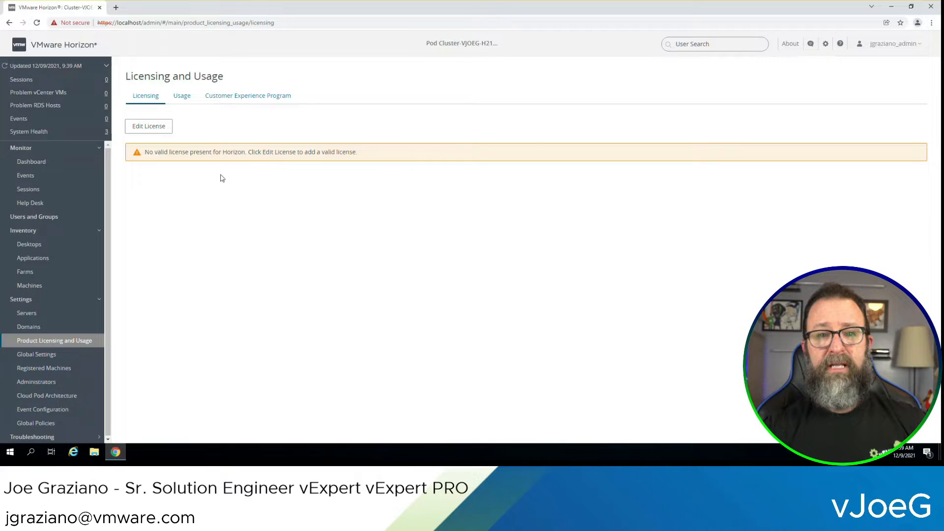
Show licence details: valid until Mar 31 2022, all features Enabled, Named User model
{"action": "left_click", "coordinate": [144, 127]}
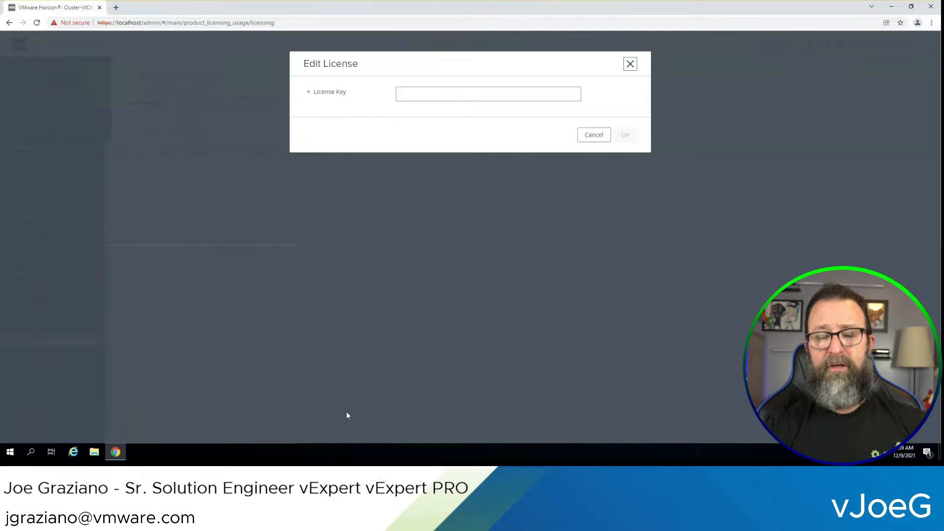
{"action": "left_click", "coordinate": [488, 94]}
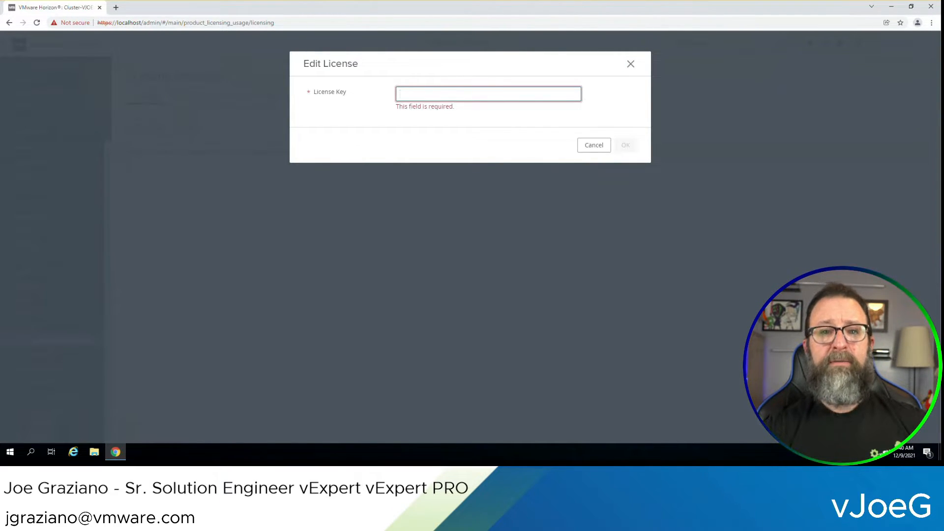
{"action": "key", "text": "Escape"}
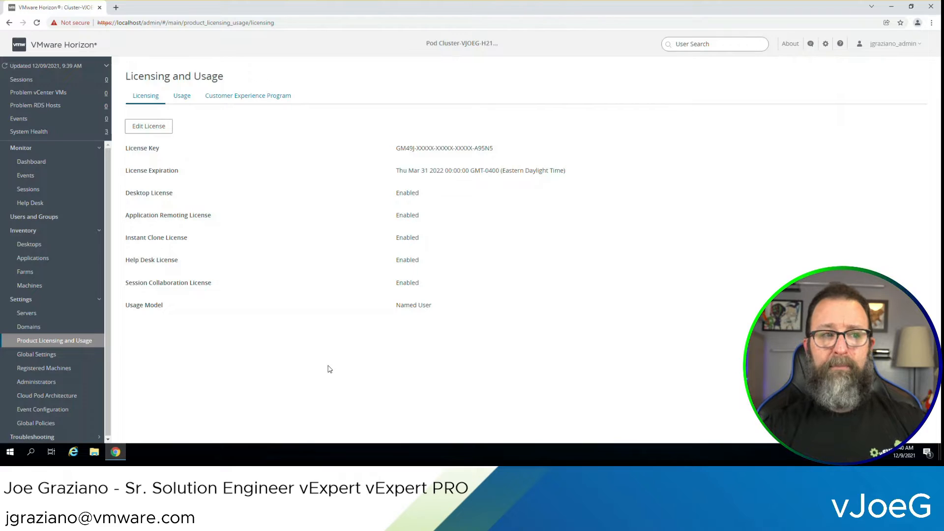
{"action": "left_click", "coordinate": [185, 101]}
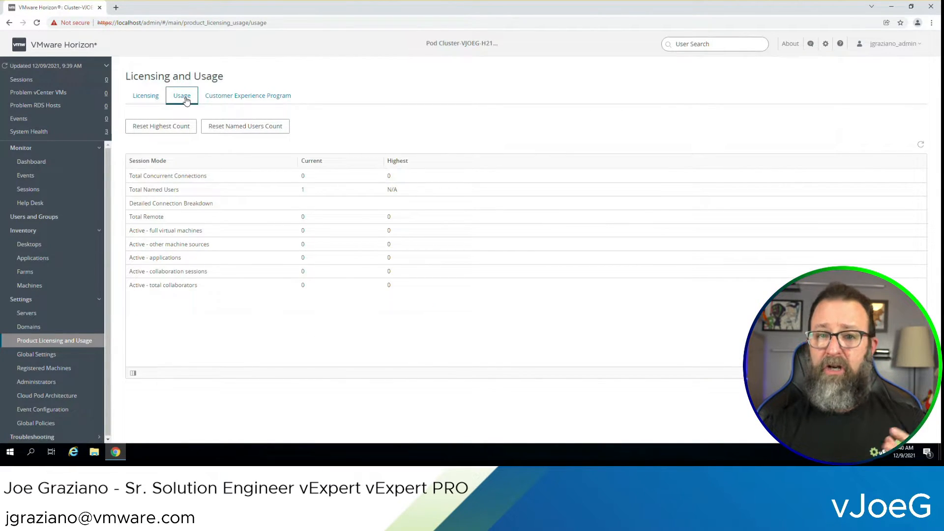
{"action": "left_click", "coordinate": [142, 100]}
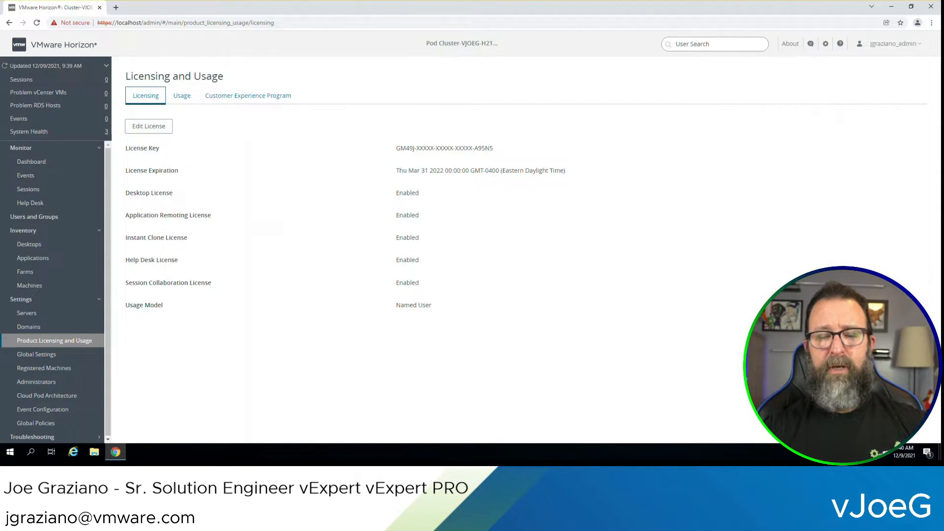
Enter vCenter vjoegvc02.vjoeg.com with its admin user name and password and proceed
{"action": "left_click", "coordinate": [28, 315]}
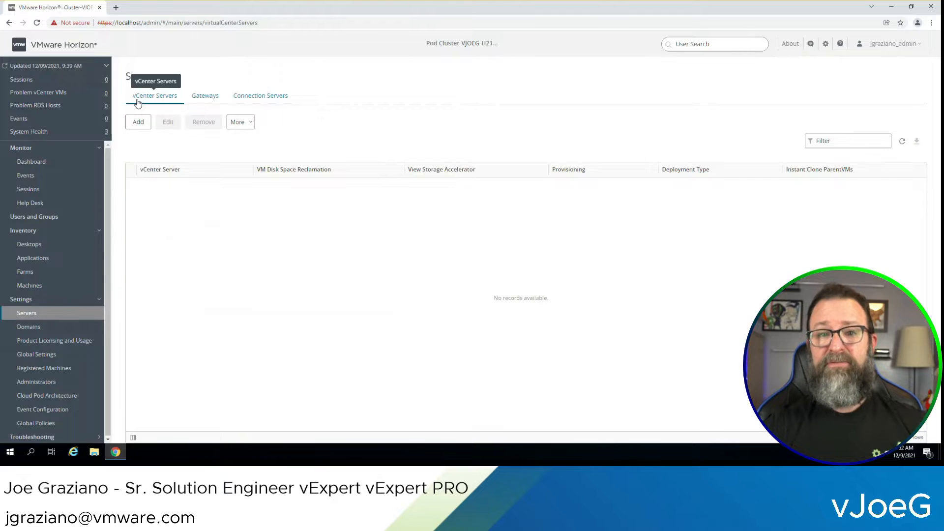
{"action": "left_click", "coordinate": [139, 123]}
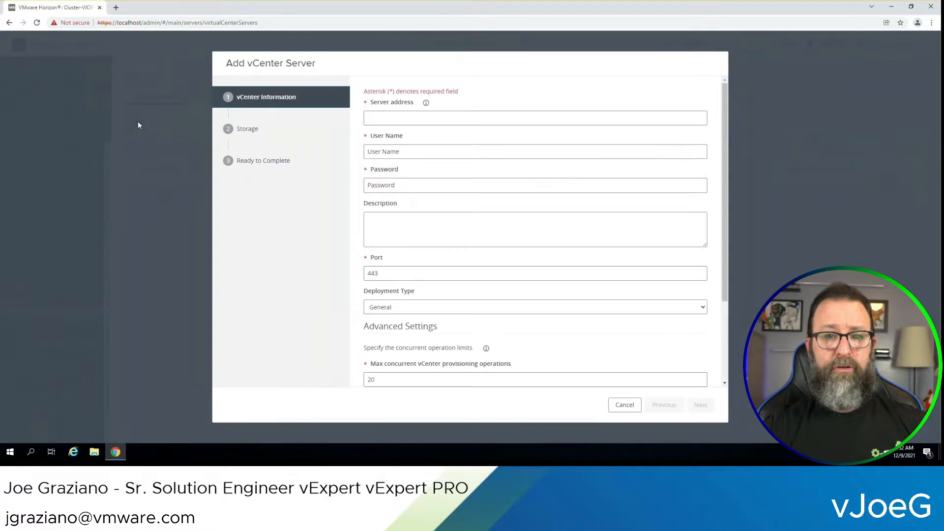
{"action": "left_click", "coordinate": [384, 120]}
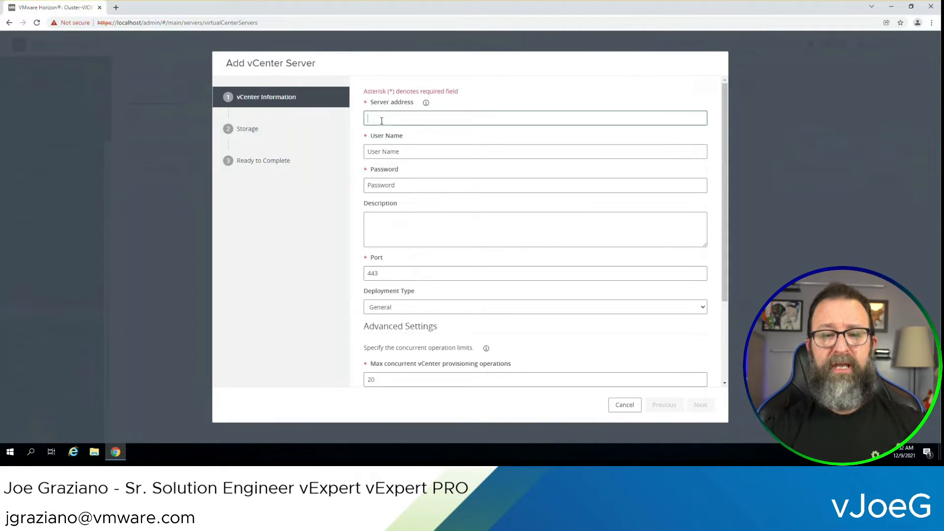
{"action": "type", "text": "vjoeg"}
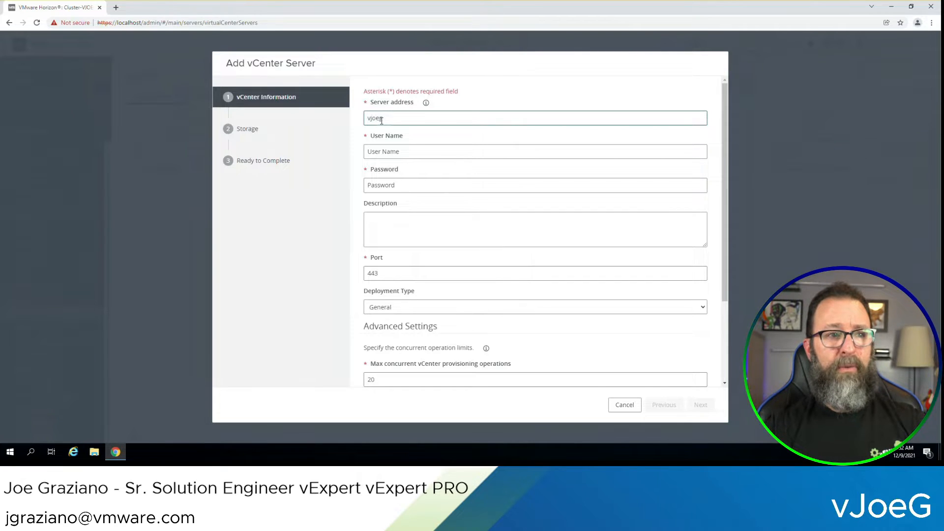
{"action": "type", "text": "vs02"}
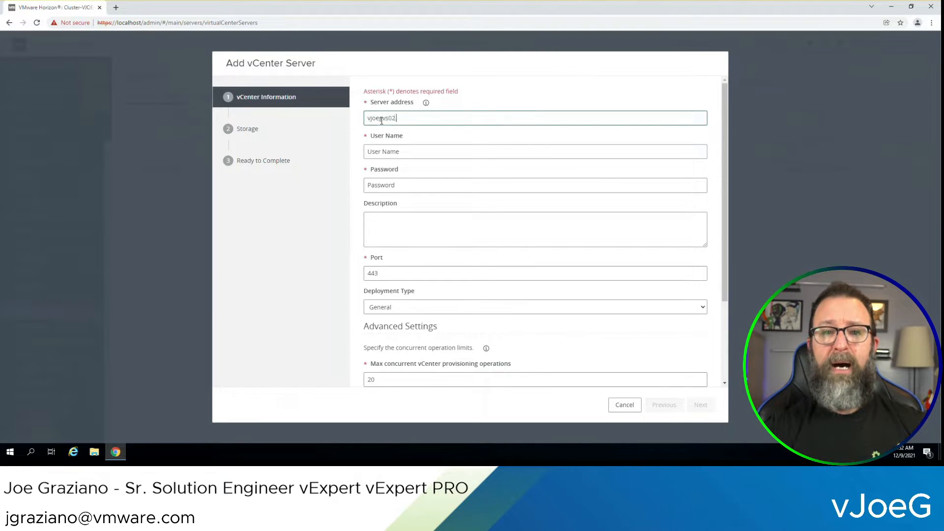
{"action": "type", "text": ".vjoeg.com"}
{"action": "left_click", "coordinate": [405, 152]}
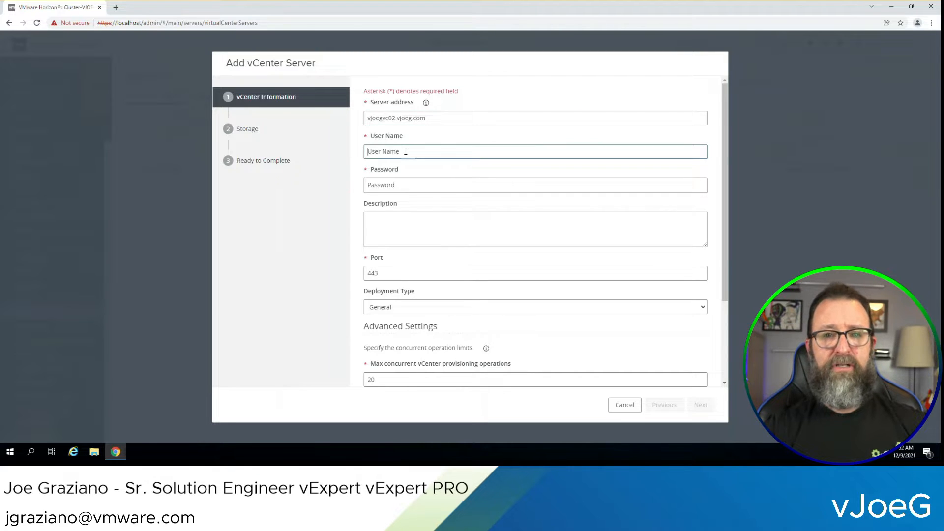
{"action": "type", "text": "jgraziano_admin"}
{"action": "key", "text": "Tab"}
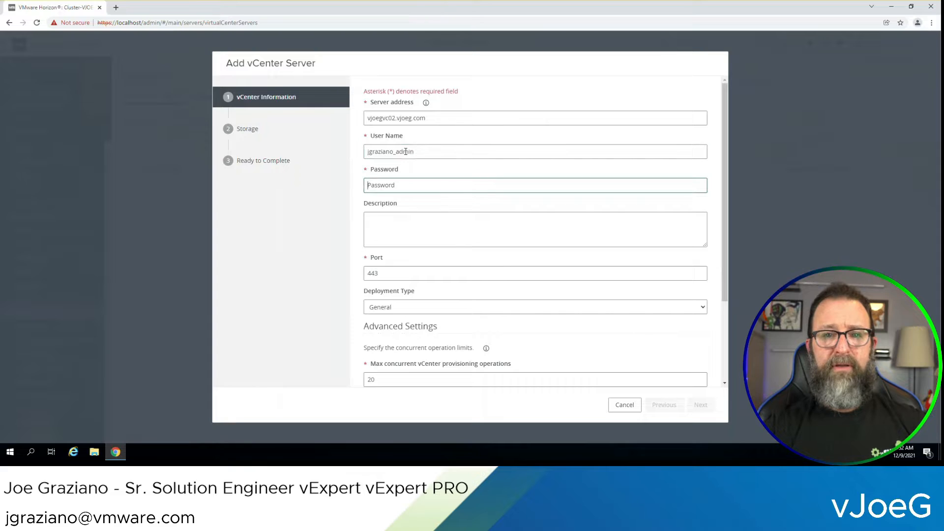
{"action": "type", "text": "•••••••••••••"}
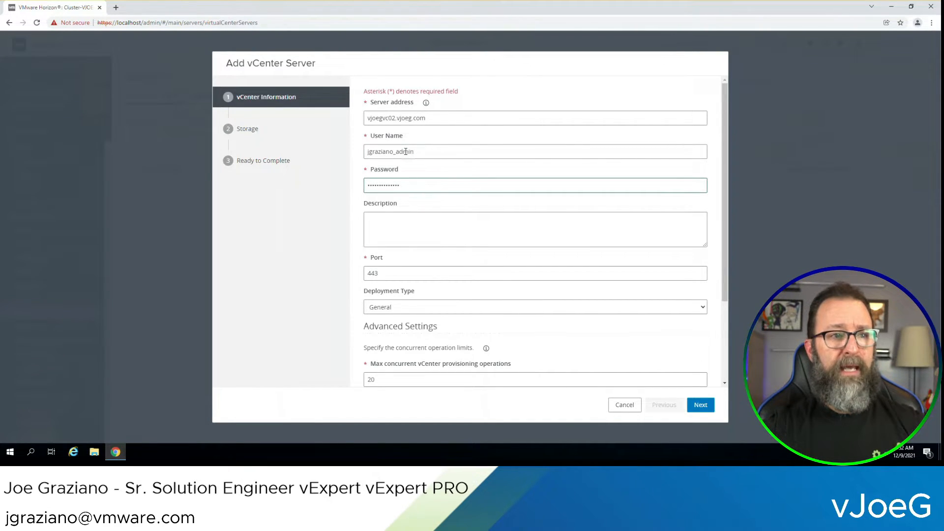
{"action": "left_click_drag", "start_coordinate": [723, 253], "coordinate": [719, 349]}
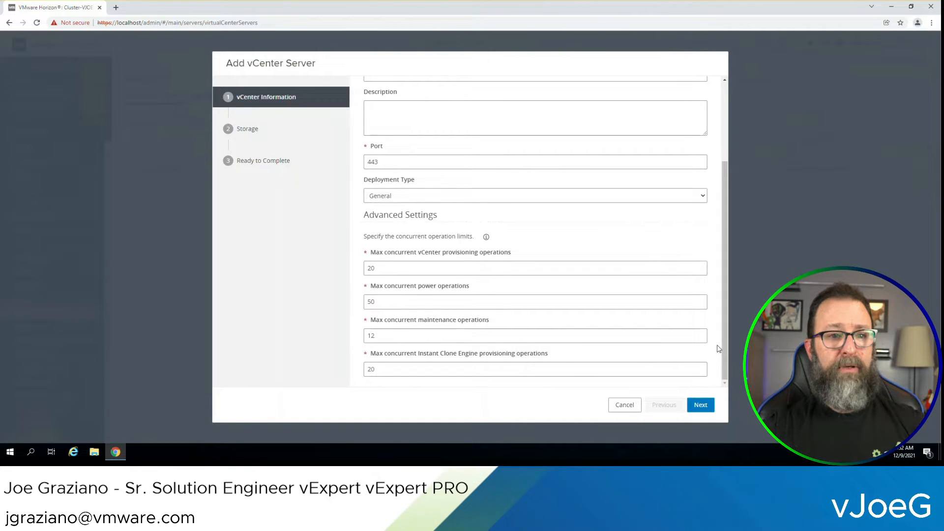
{"action": "left_click", "coordinate": [703, 410]}
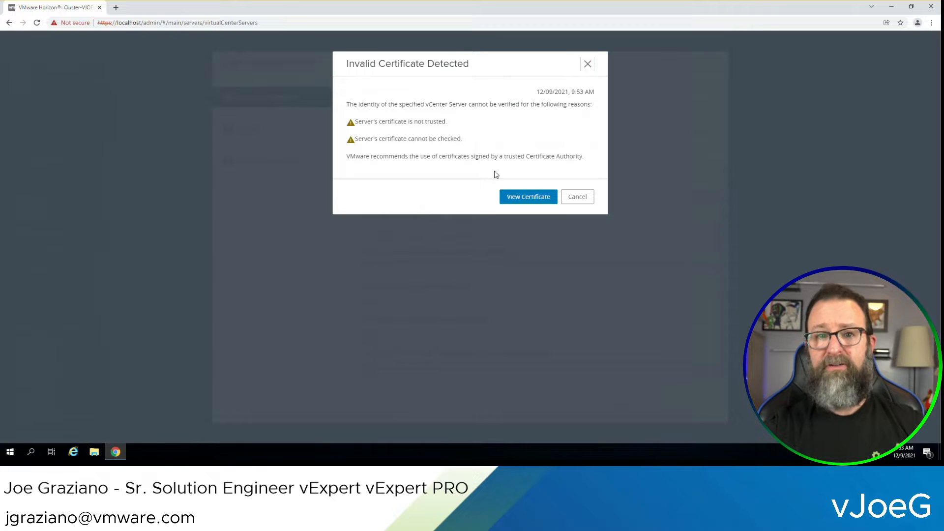
Accept the vCenter certificate, set Default Host Cache Size to 2048 MB, and submit
{"action": "left_click", "coordinate": [524, 198]}
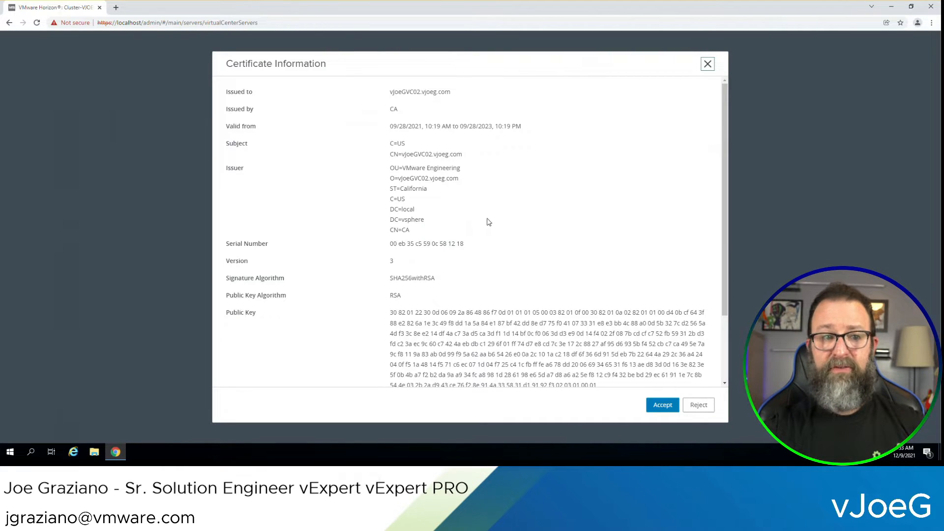
{"action": "left_click", "coordinate": [660, 406]}
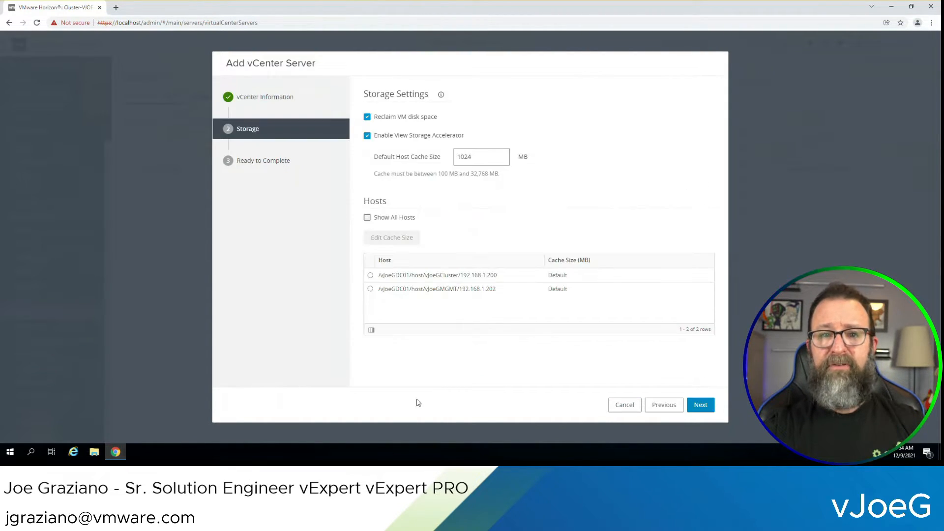
{"action": "left_click", "coordinate": [475, 157]}
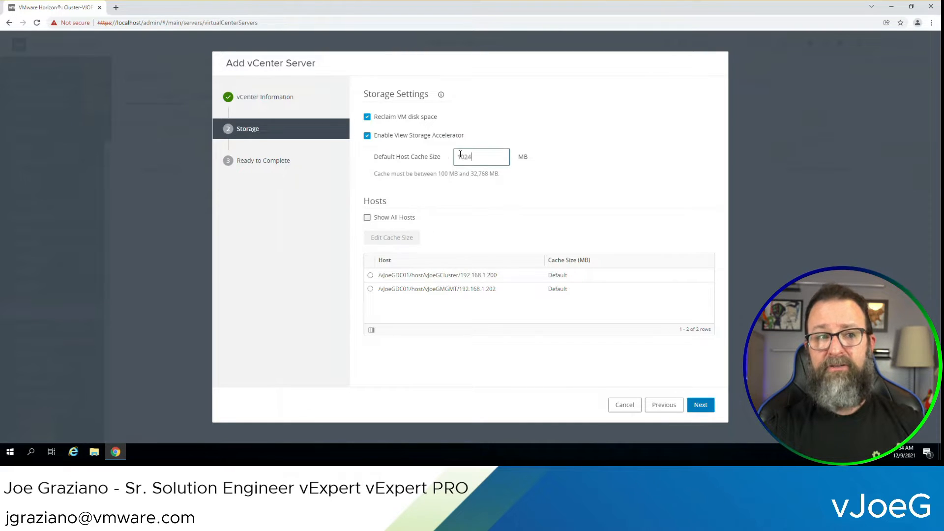
{"action": "key", "text": "BackSpace"}
{"action": "key", "text": "BackSpace"}
{"action": "key", "text": "BackSpace"}
{"action": "key", "text": "BackSpace"}
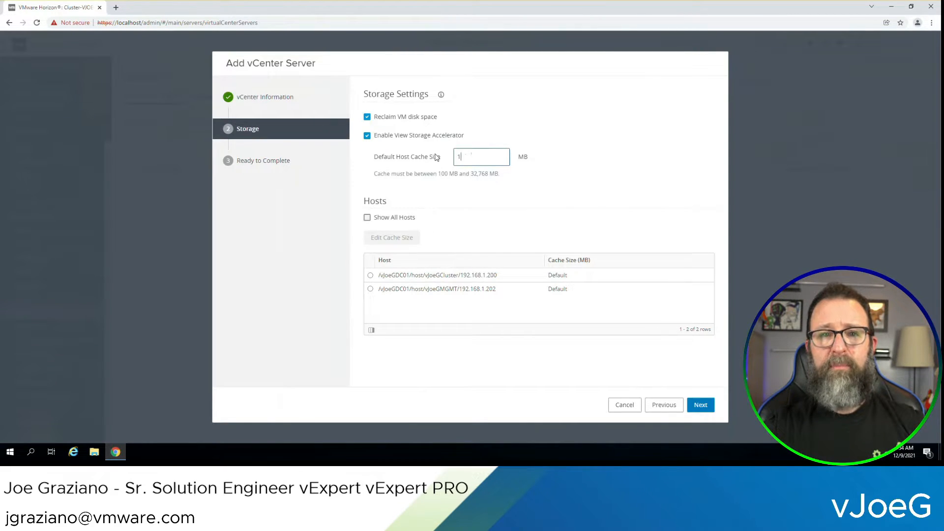
{"action": "type", "text": "2048"}
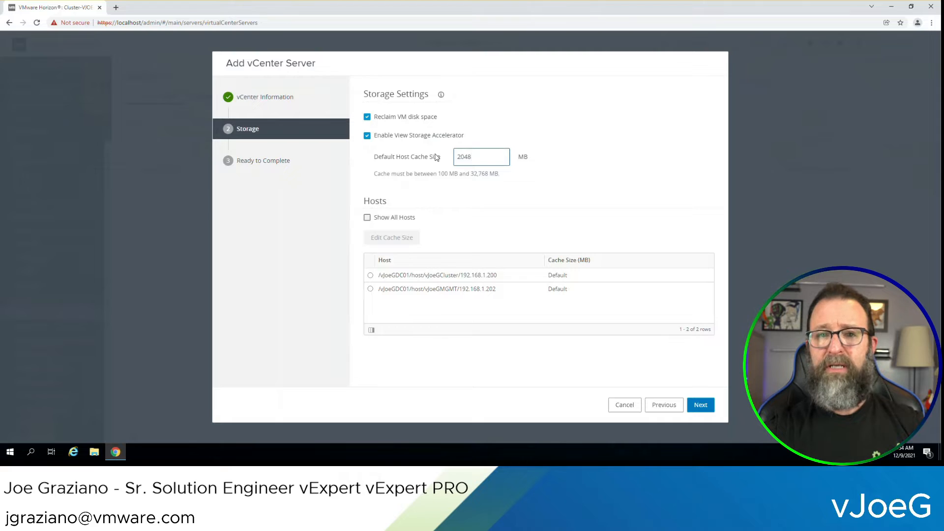
{"action": "left_click", "coordinate": [700, 403]}
{"action": "left_click", "coordinate": [698, 404]}
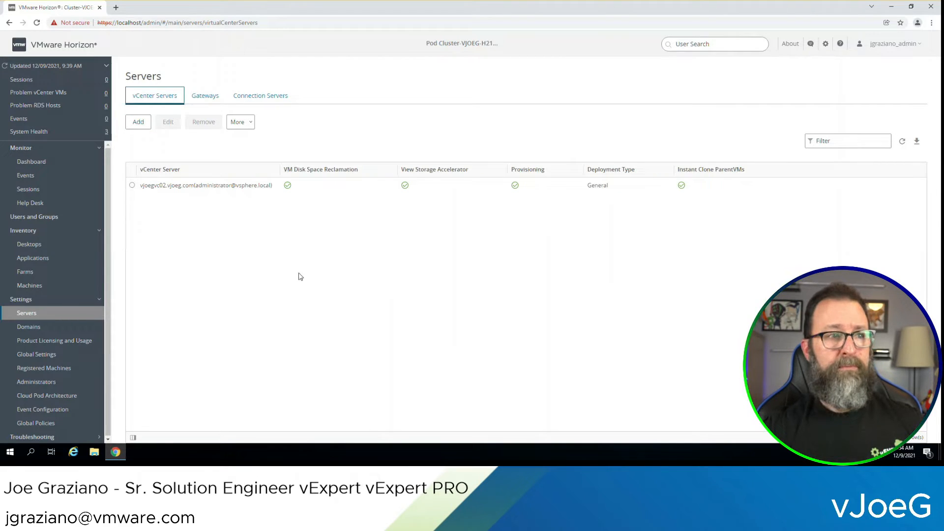
Check the Gateways and Connection Servers tabs, then go to Event Configuration
{"action": "left_click", "coordinate": [206, 101]}
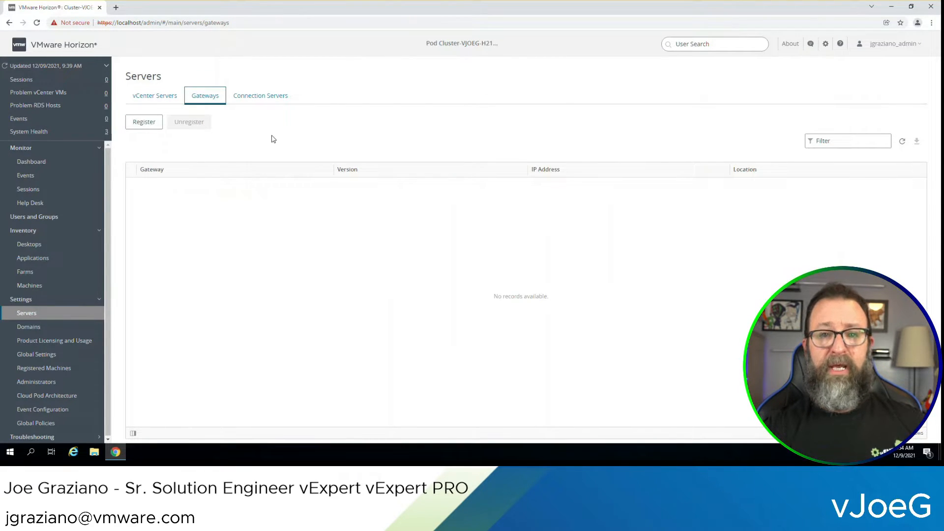
{"action": "left_click", "coordinate": [264, 102]}
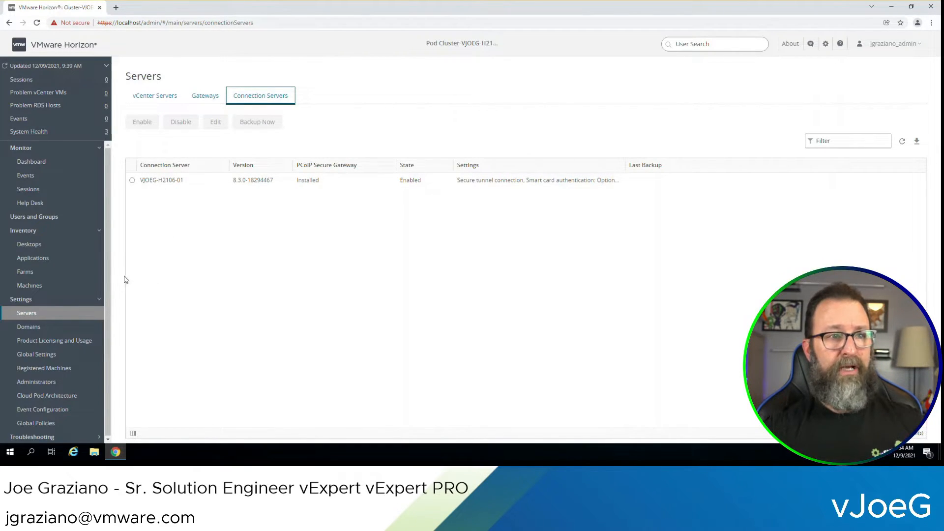
{"action": "left_click", "coordinate": [63, 413]}
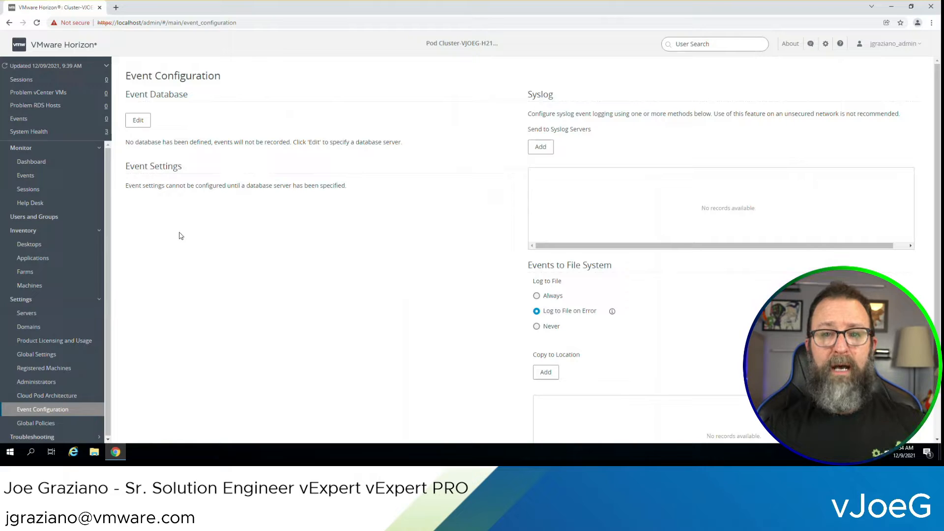
Define the event database on server vjoegsql.vjoeg.com, port 1433, database hz_2106
{"action": "left_click", "coordinate": [138, 121]}
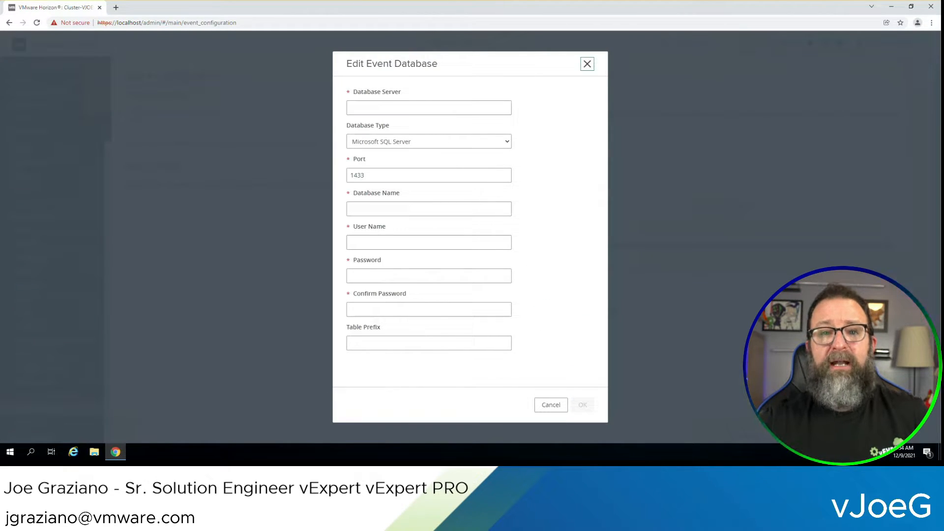
{"action": "left_click", "coordinate": [389, 109]}
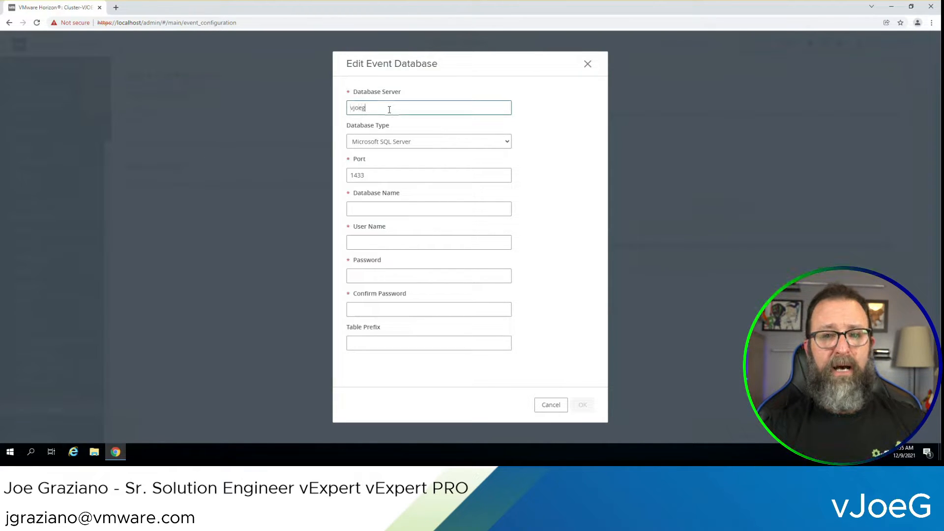
{"action": "type", "text": "vjoegsql.vjoeg.com"}
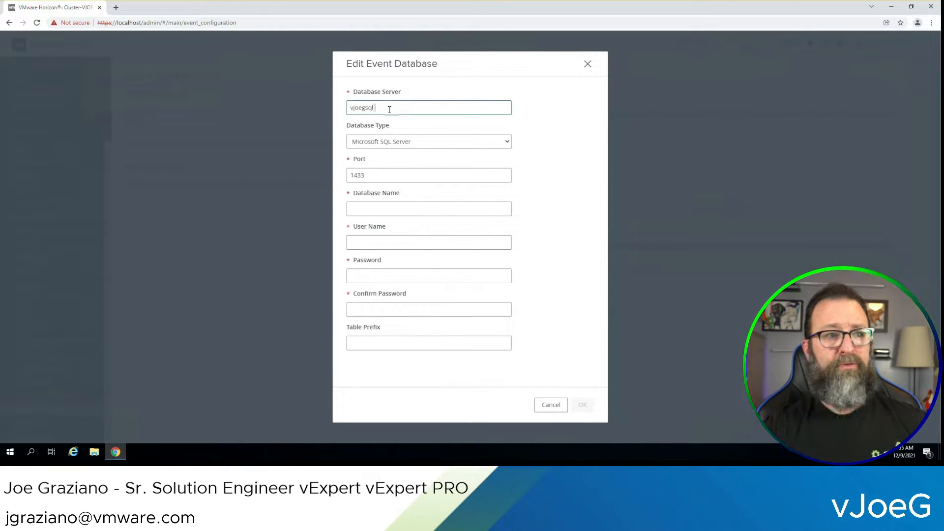
{"action": "key", "text": "Tab"}
{"action": "key", "text": "Tab"}
{"action": "key", "text": "Tab"}
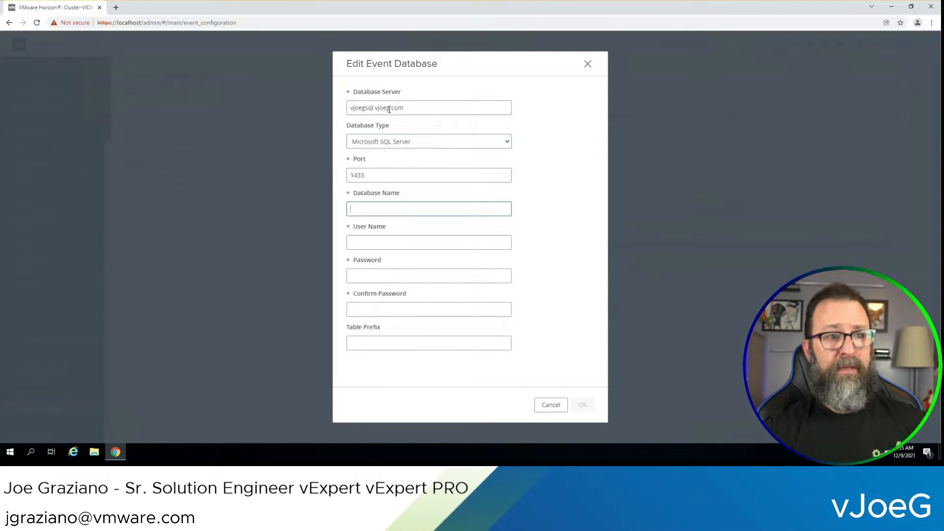
{"action": "type", "text": "hz"}
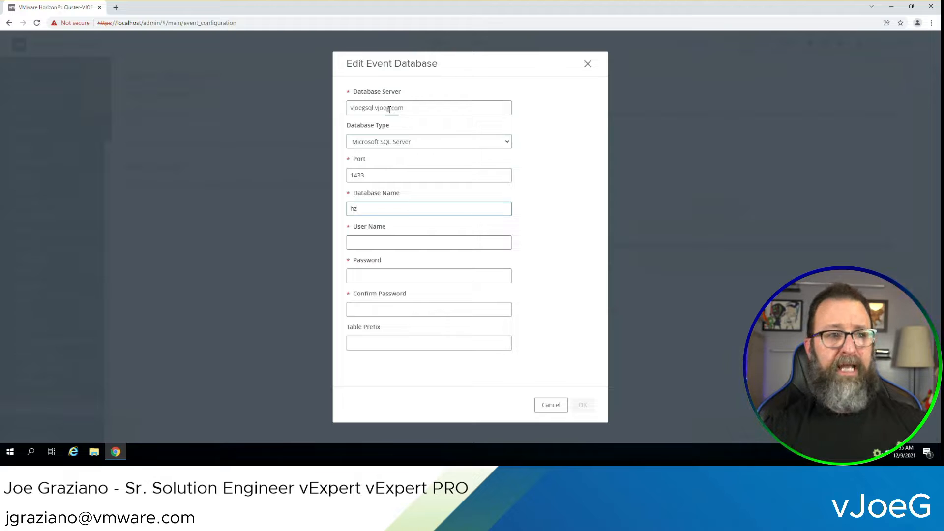
{"action": "type", "text": "_2106"}
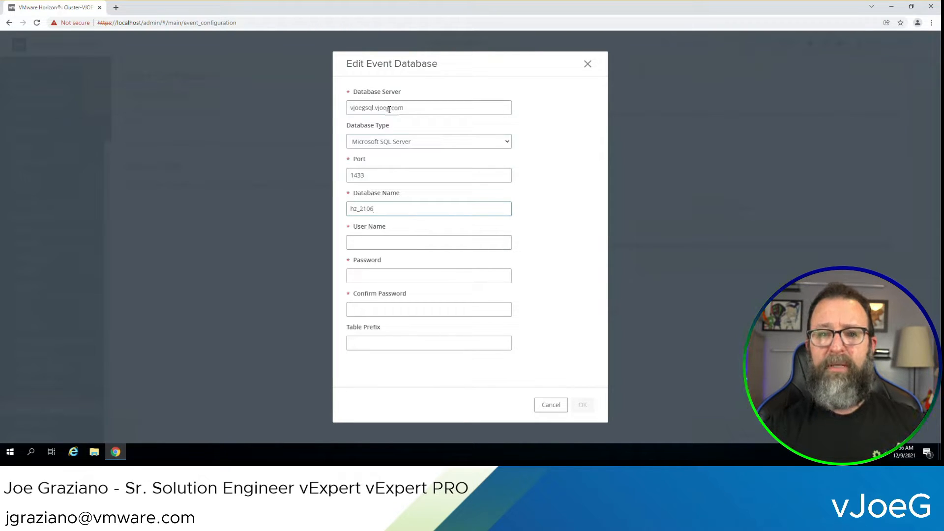
{"action": "key", "text": "Tab"}
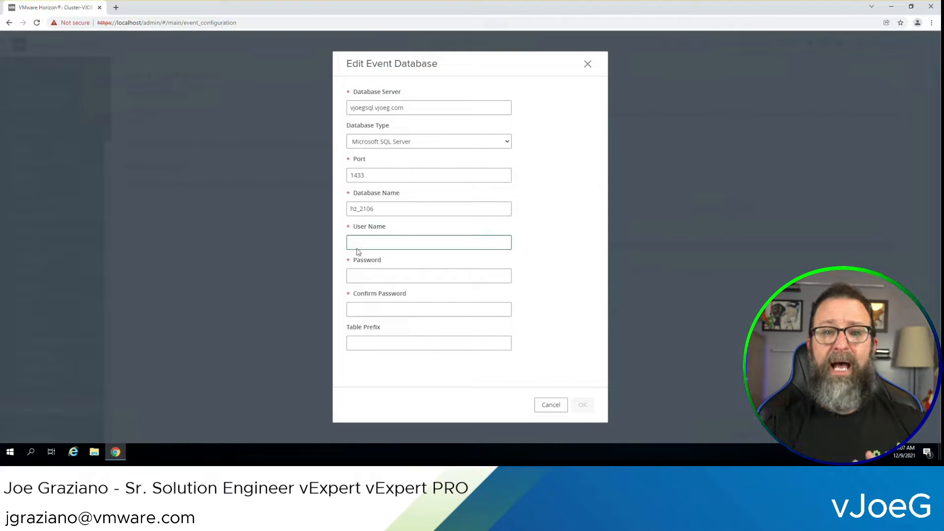
Enter the service account user name and password, set table prefix p01_, and save
{"action": "type", "text": "hz_s"}
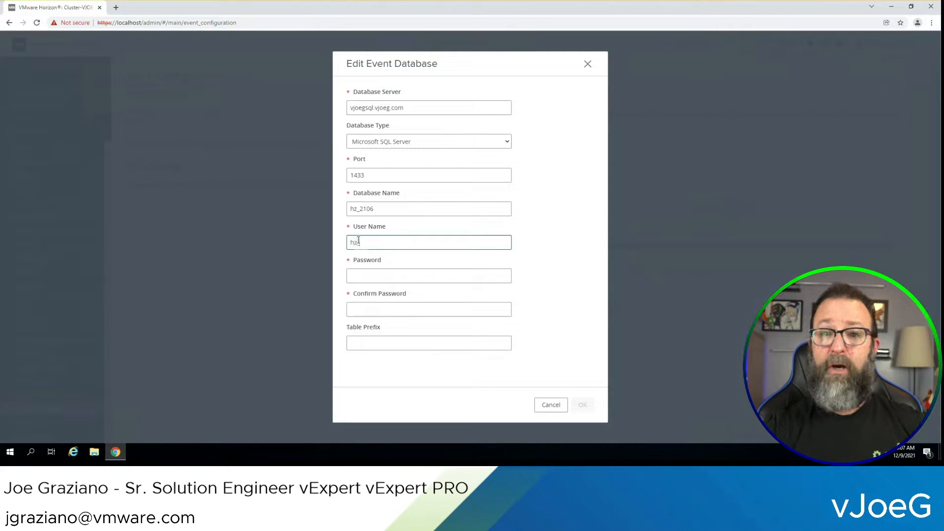
{"action": "key", "text": "Tab"}
{"action": "key", "text": "Tab"}
{"action": "key", "text": "ctrl+v"}
{"action": "key", "text": "Tab"}
{"action": "type", "text": "p01_"}
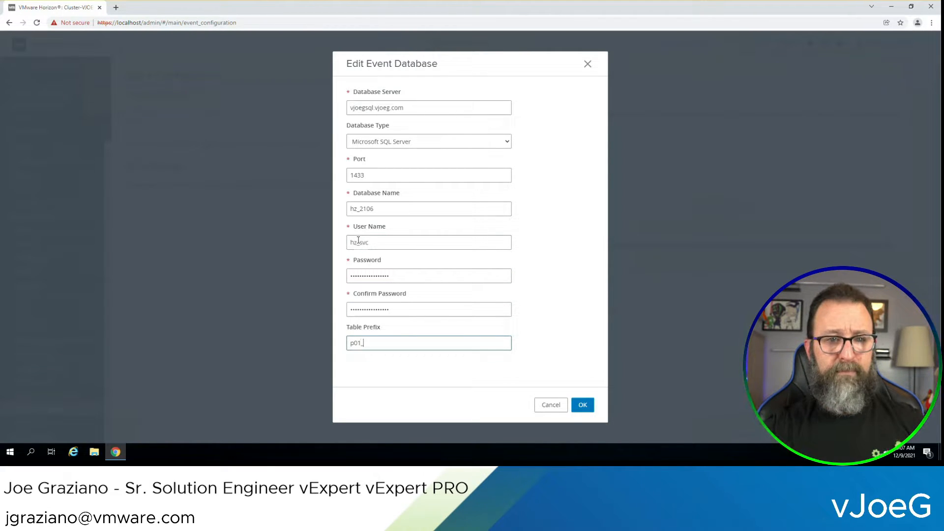
{"action": "key", "text": "BackSpace"}
{"action": "key", "text": "BackSpace"}
{"action": "type", "text": "2"}
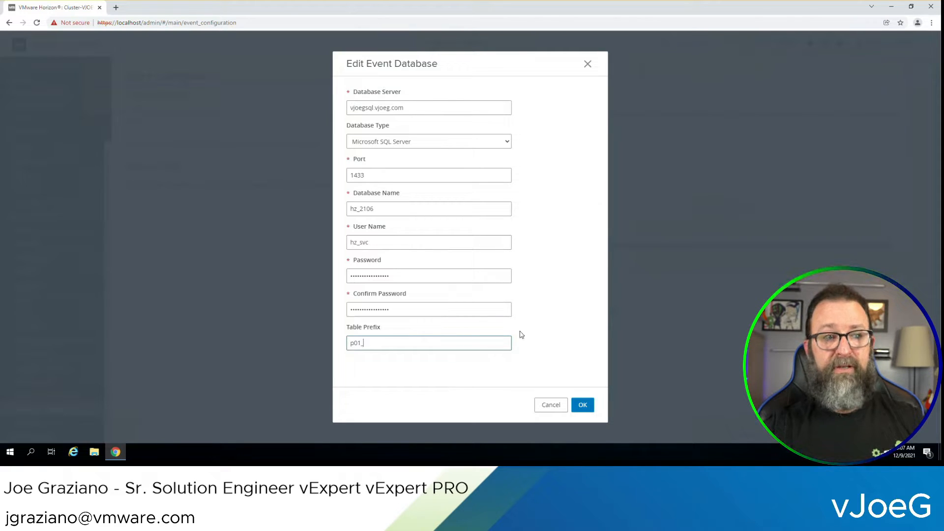
{"action": "left_click", "coordinate": [582, 406]}
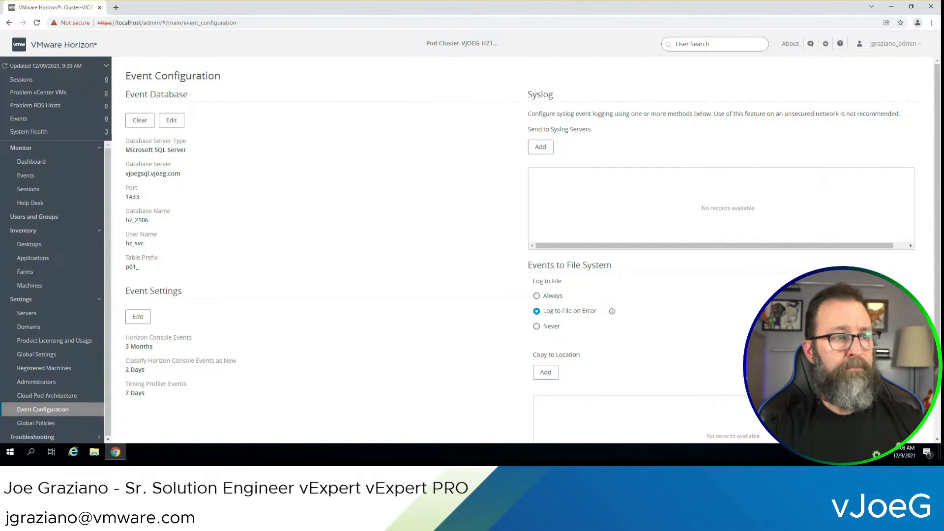
{"action": "left_click", "coordinate": [31, 326]}
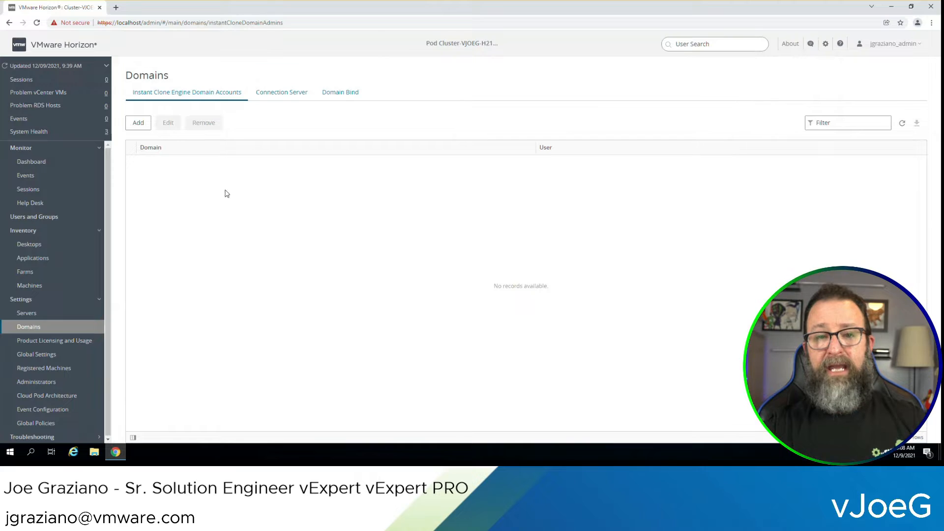
Add an instant-clone engine domain account for vJoeG.com, then check the Connection Server and Domain Bind tabs
{"action": "left_click", "coordinate": [138, 123]}
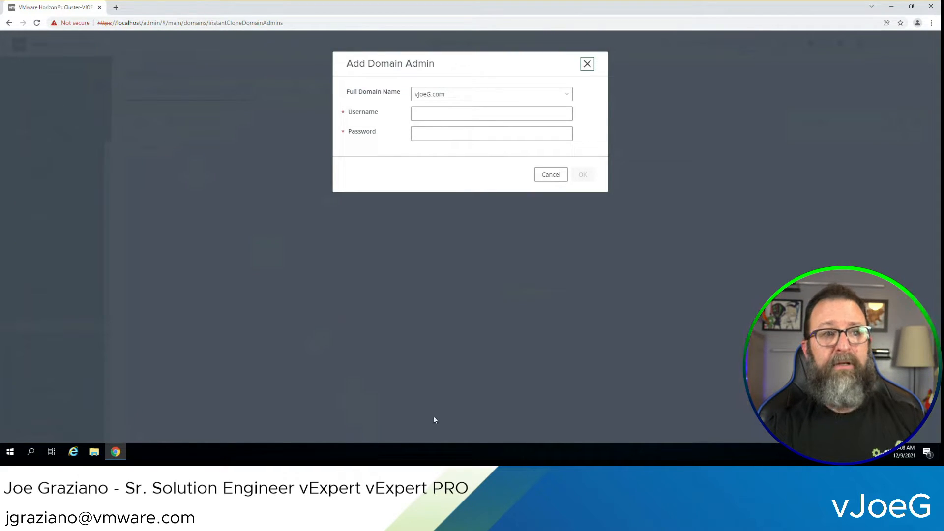
{"action": "left_click", "coordinate": [444, 115]}
{"action": "type", "text": "ic_svc"}
{"action": "key", "text": "Tab"}
{"action": "type", "text": "***"}
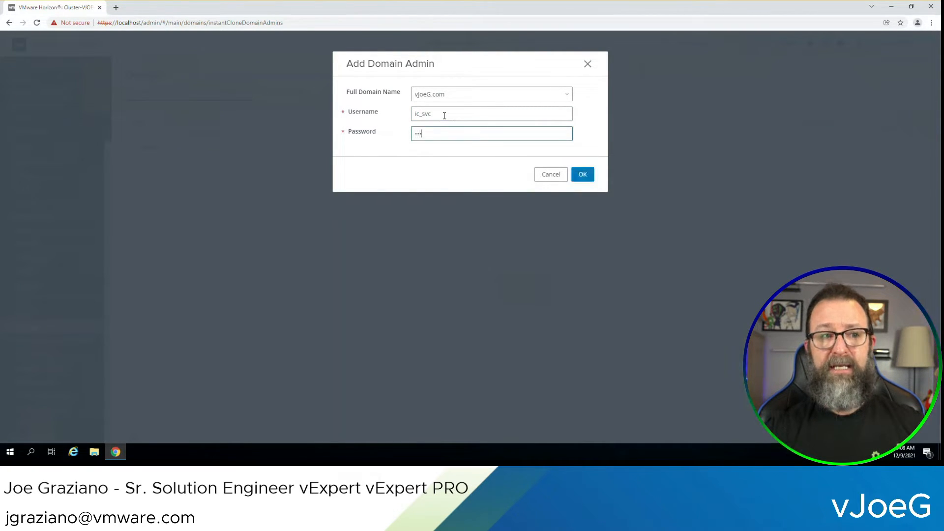
{"action": "type", "text": "****"}
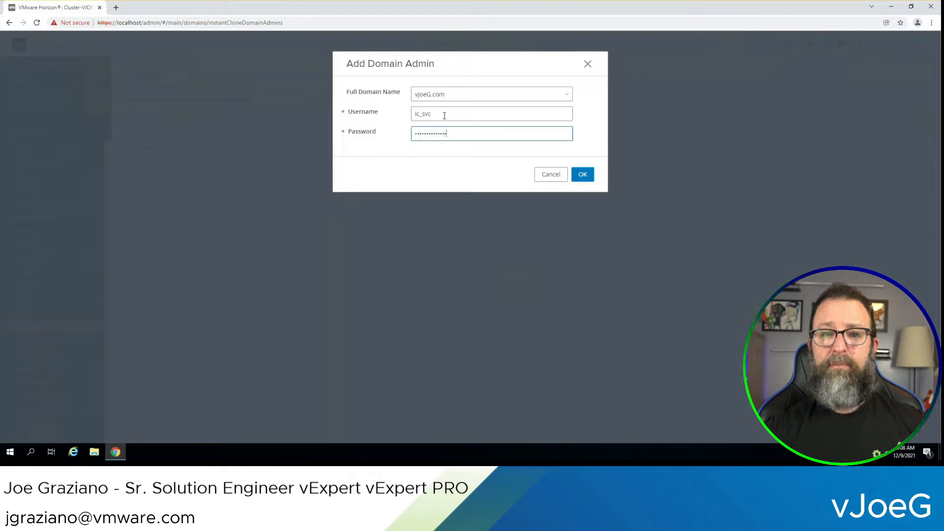
{"action": "left_click", "coordinate": [591, 181]}
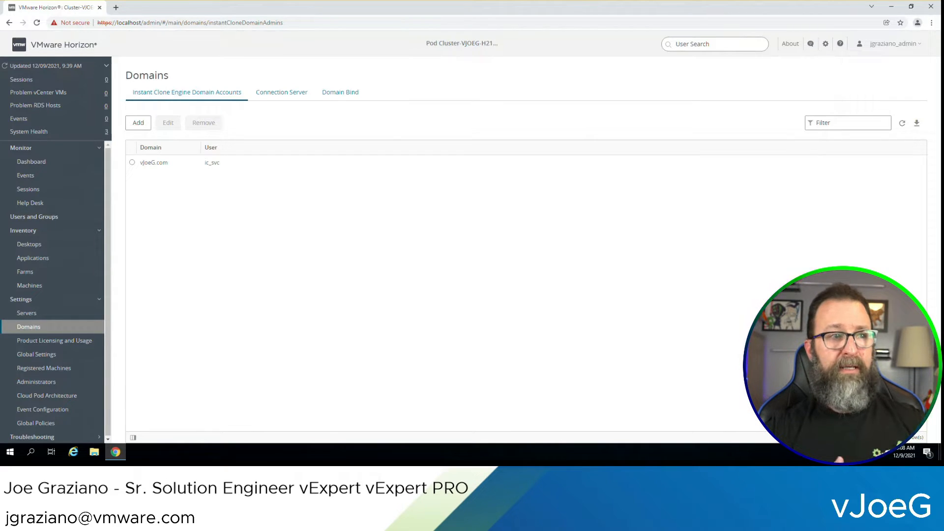
{"action": "left_click", "coordinate": [287, 94]}
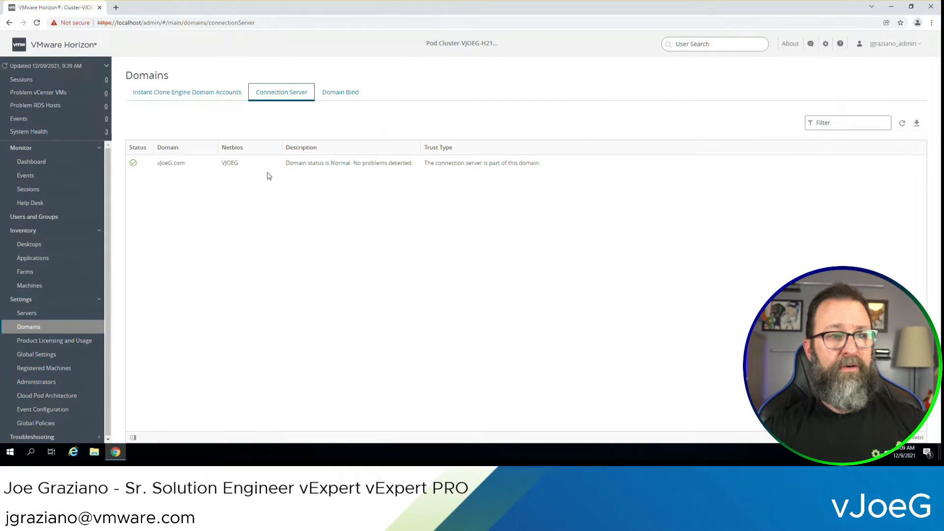
{"action": "left_click", "coordinate": [330, 94]}
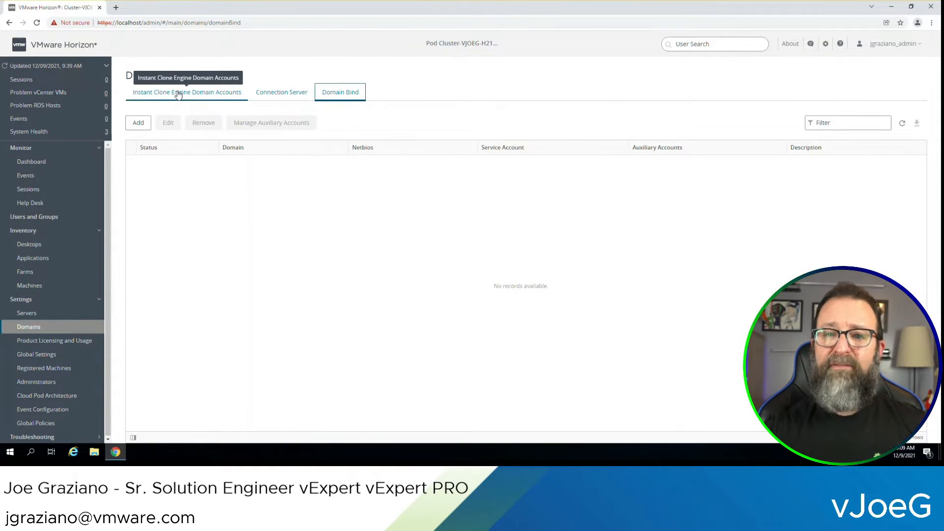
Review licensing, the General, Security and Client Restriction global settings, then the empty RDS Hosts list
{"action": "left_click", "coordinate": [58, 342]}
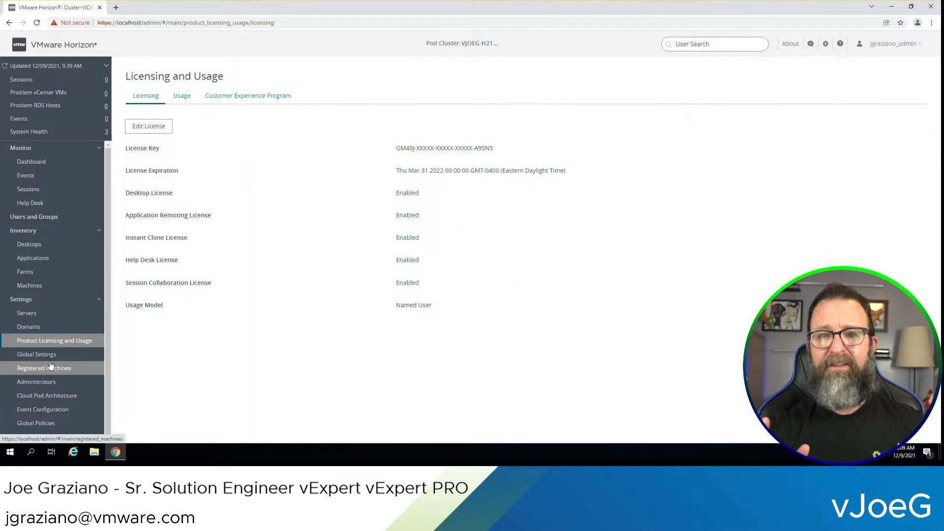
{"action": "left_click", "coordinate": [51, 356]}
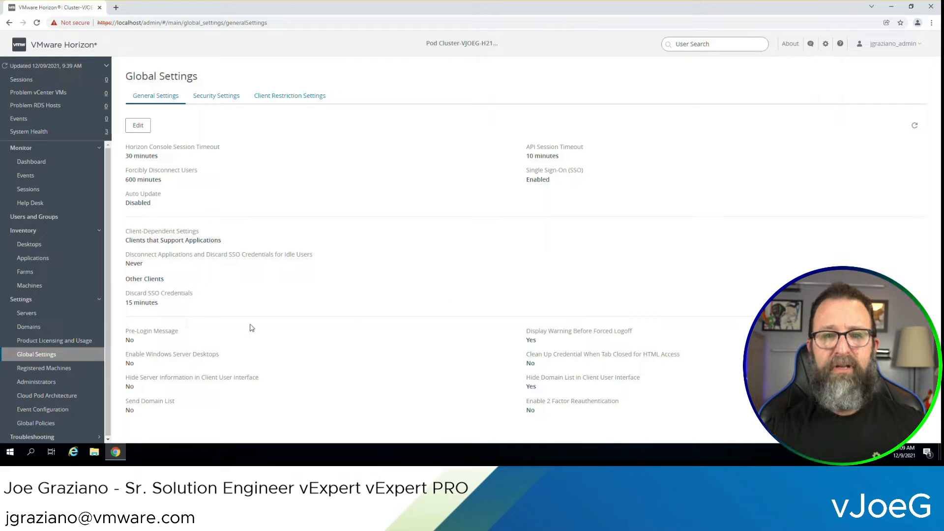
{"action": "left_click", "coordinate": [213, 101]}
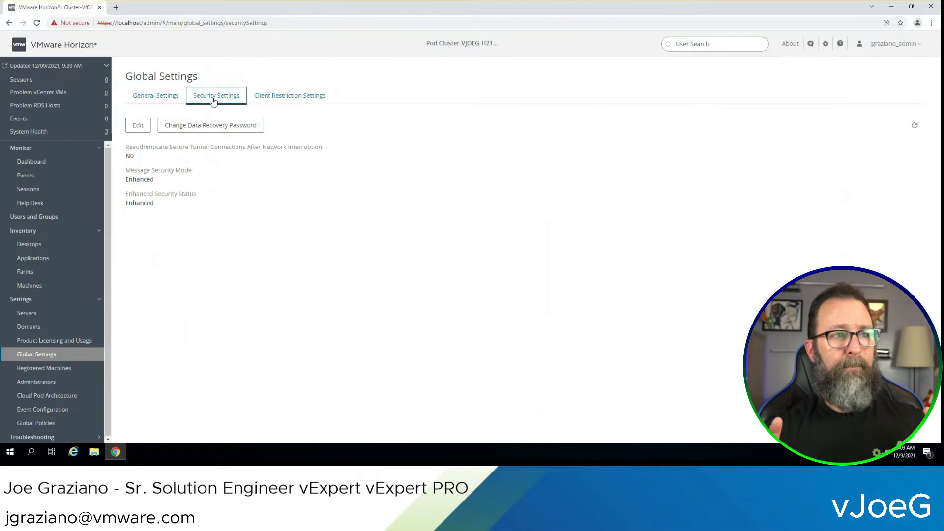
{"action": "left_click", "coordinate": [278, 100]}
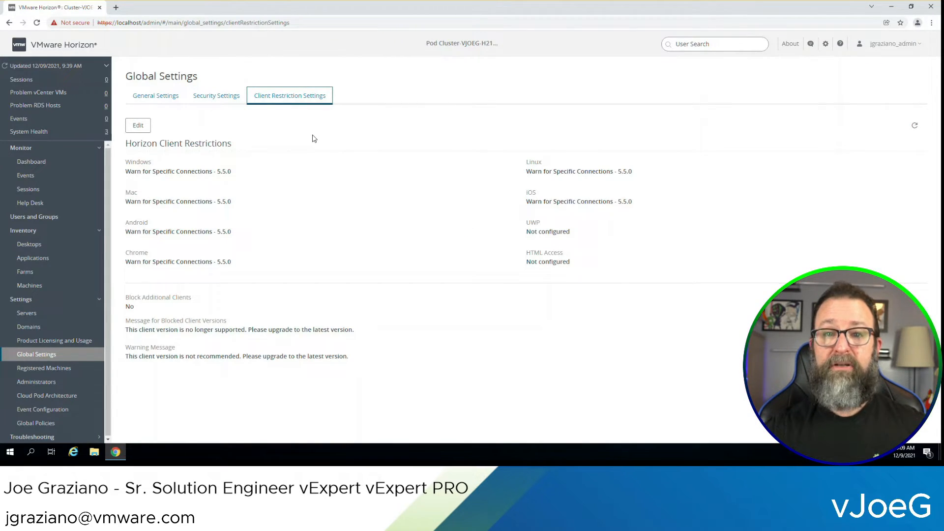
{"action": "left_click", "coordinate": [151, 98]}
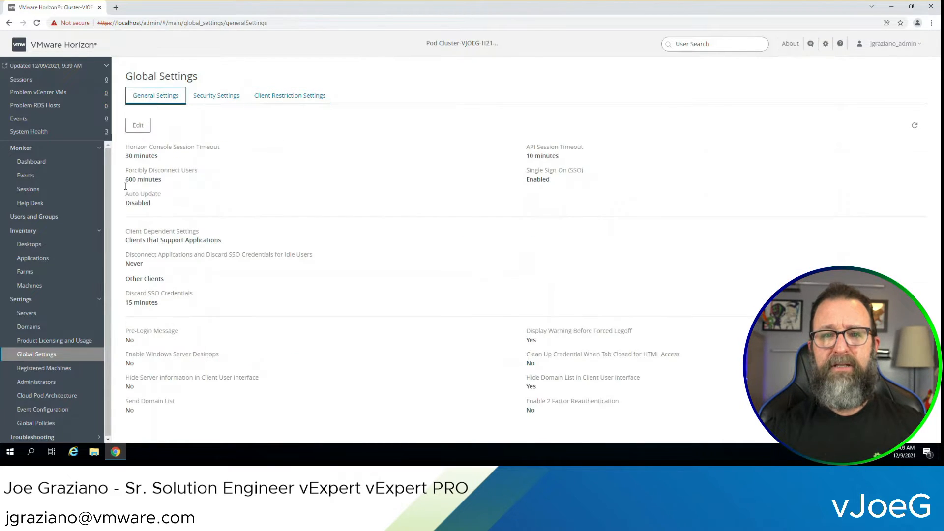
{"action": "left_click", "coordinate": [64, 369]}
{"action": "left_click_drag", "start_coordinate": [107, 350], "coordinate": [107, 378]}
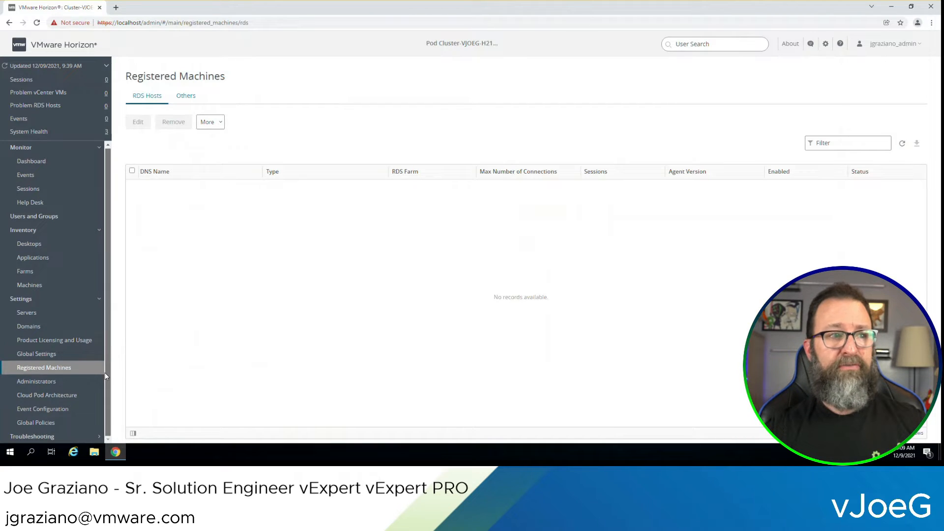
Review Administrators, Role Privileges, Role Permissions and Access Groups, then the Cloud Pod Architecture page
{"action": "left_click", "coordinate": [70, 382]}
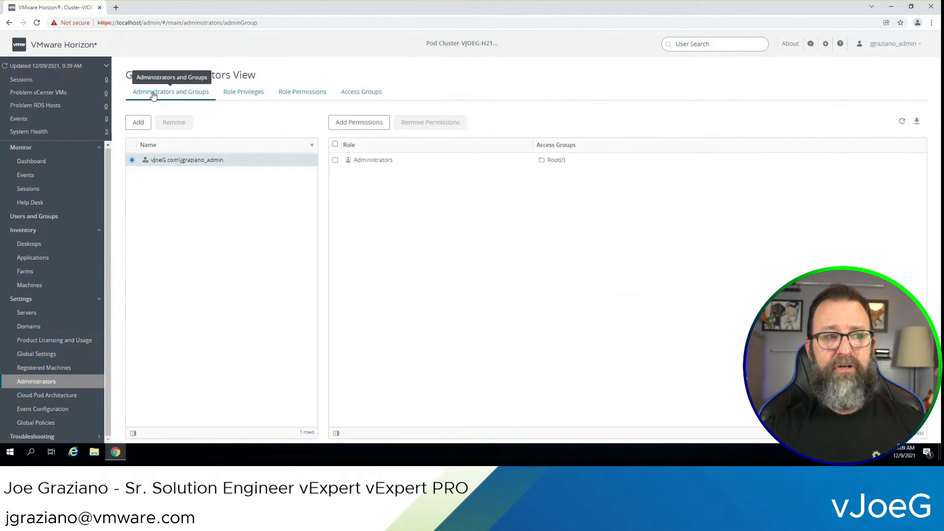
{"action": "left_click", "coordinate": [238, 95]}
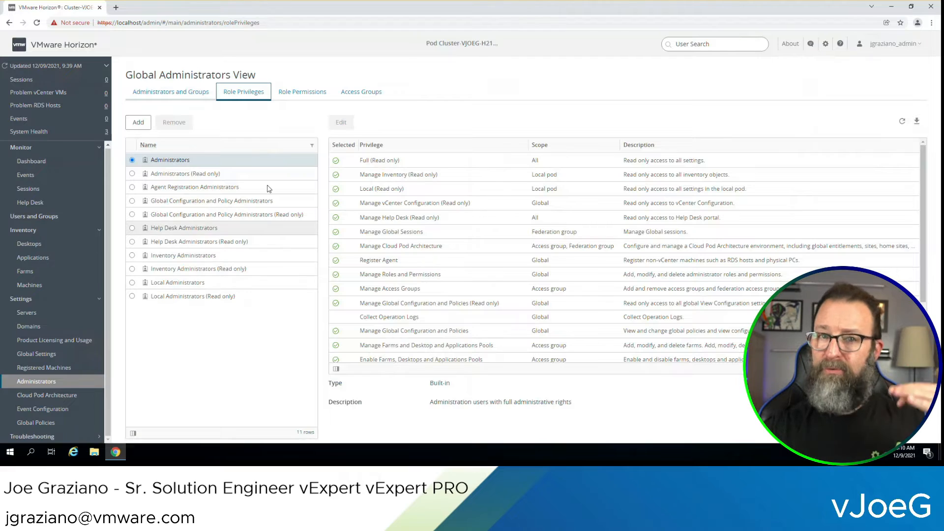
{"action": "left_click", "coordinate": [304, 94]}
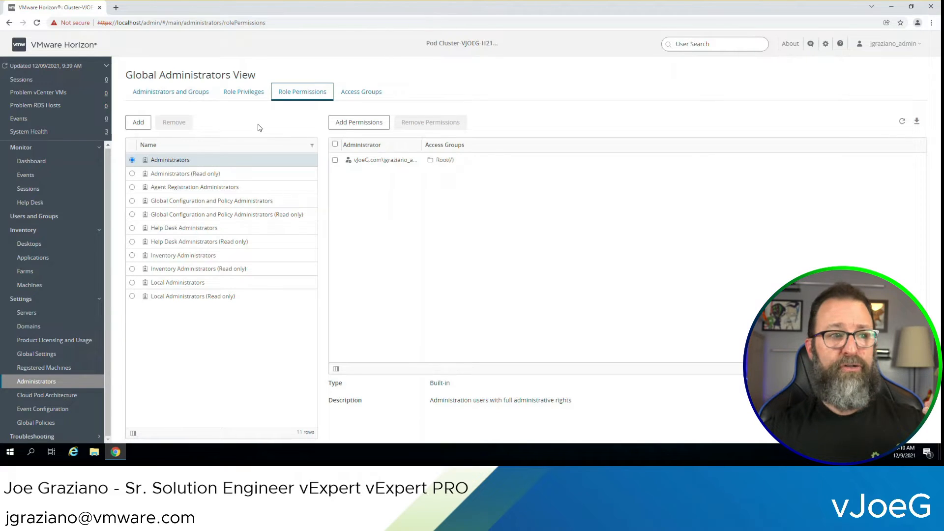
{"action": "left_click", "coordinate": [363, 95]}
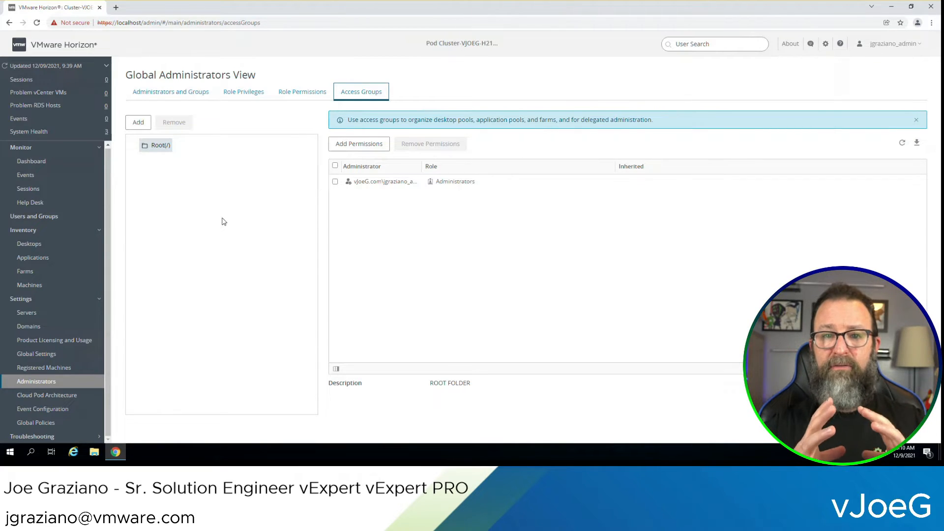
{"action": "left_click", "coordinate": [59, 396]}
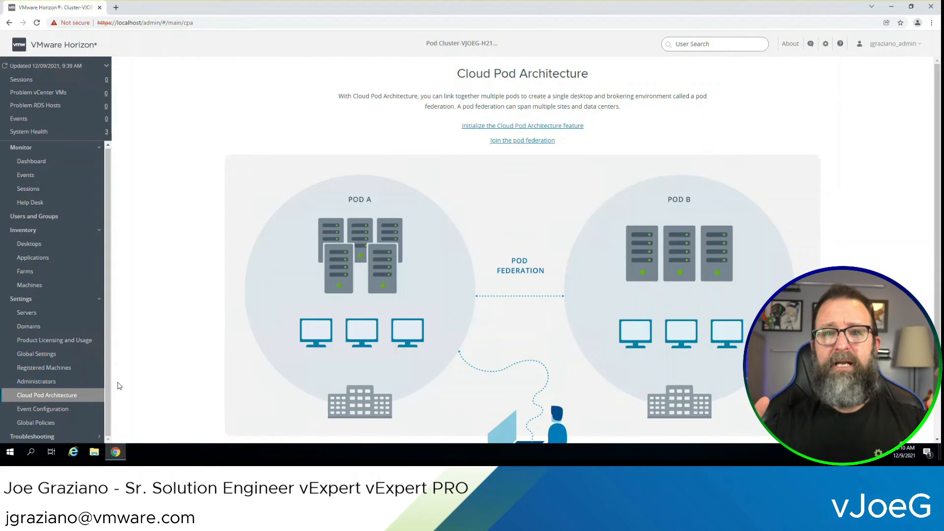
Review Event Configuration, Global Policies, and the Desktops, Applications, Farms and Machines lists, ending on Dashboard
{"action": "left_click", "coordinate": [54, 409]}
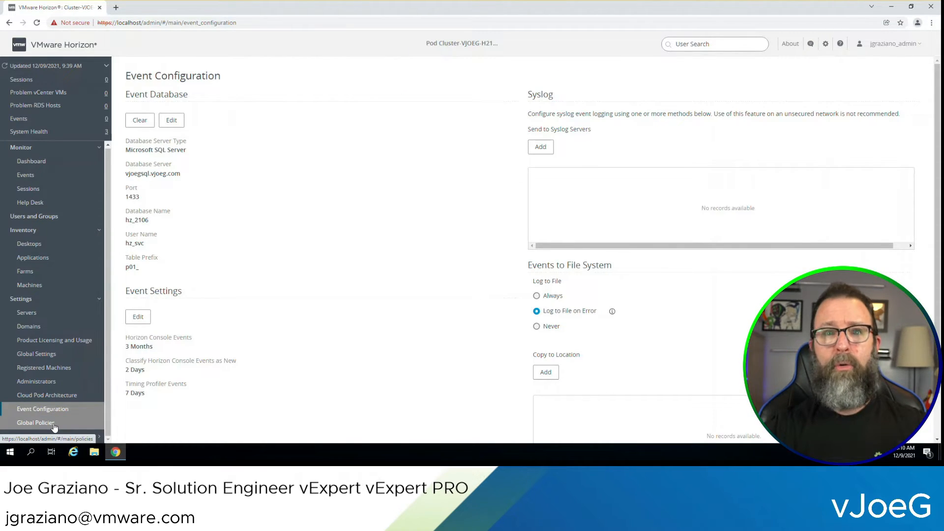
{"action": "left_click", "coordinate": [53, 424]}
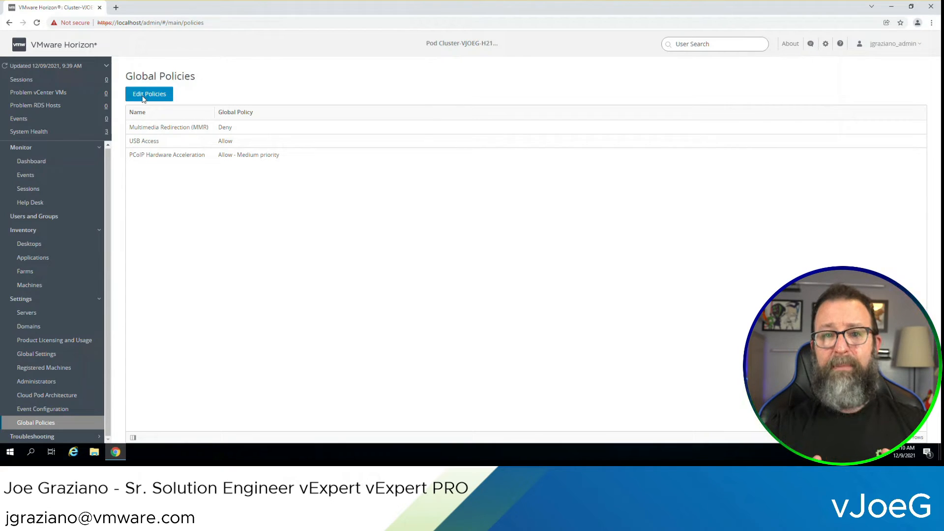
{"action": "left_click", "coordinate": [49, 246]}
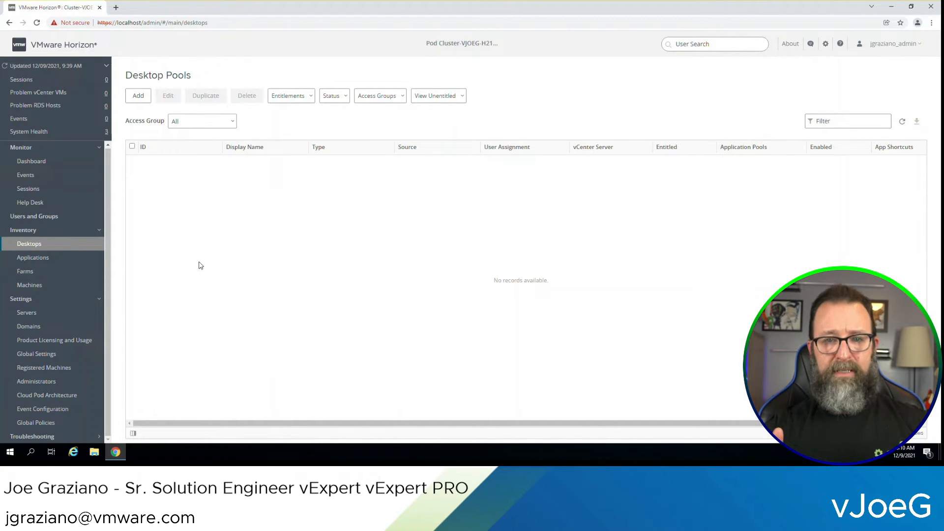
{"action": "left_click", "coordinate": [54, 259]}
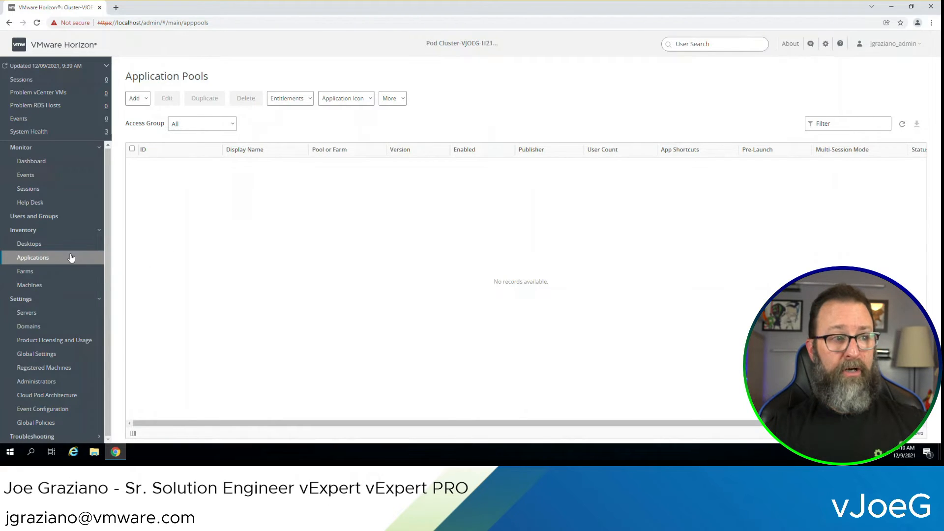
{"action": "left_click", "coordinate": [56, 274]}
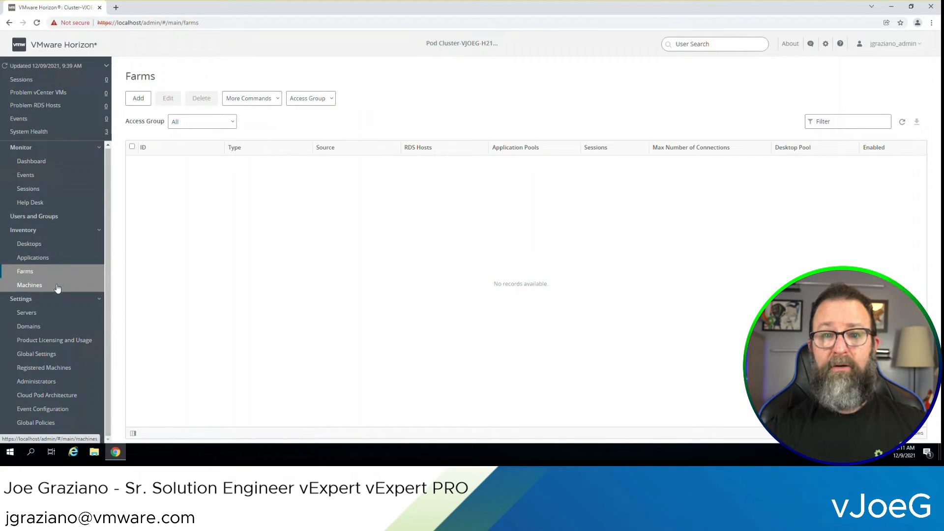
{"action": "left_click", "coordinate": [57, 288]}
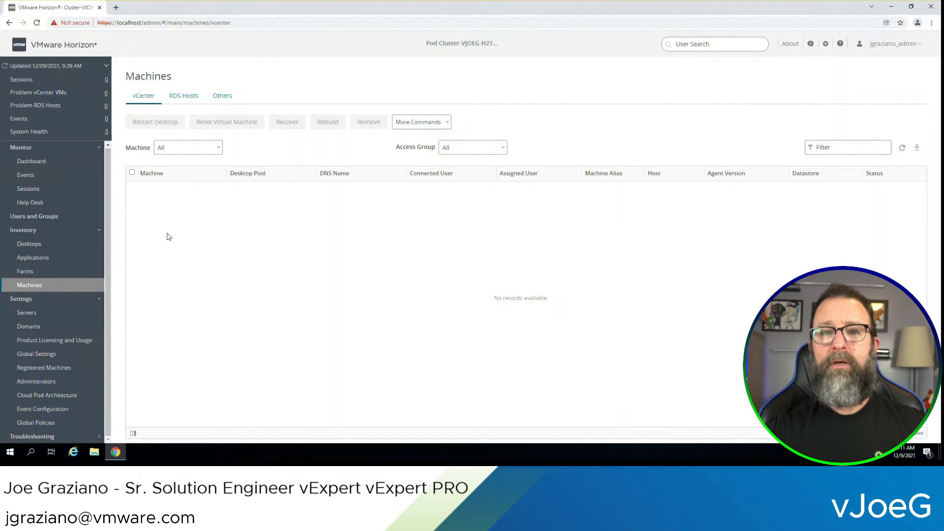
{"action": "left_click", "coordinate": [32, 163]}
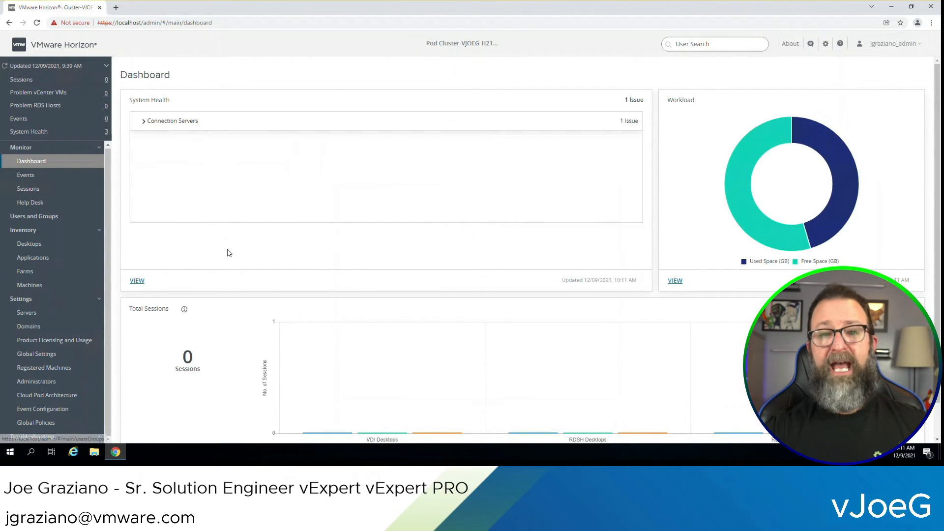
{"action": "left_click", "coordinate": [143, 122]}
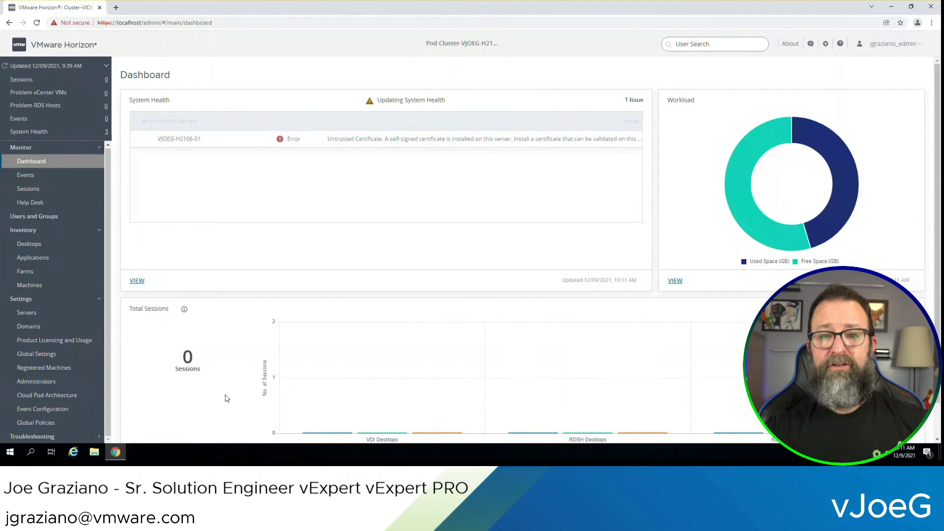
{"action": "left_click", "coordinate": [43, 178]}
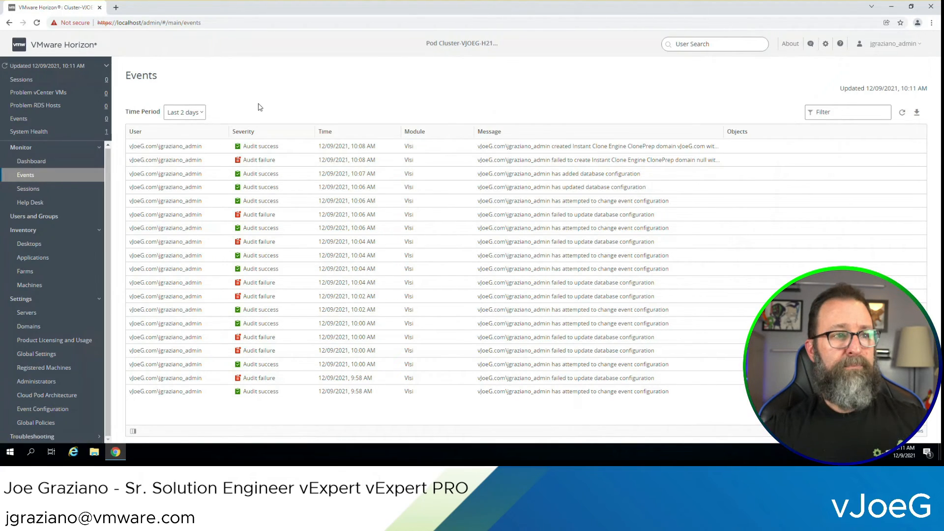
{"action": "left_click", "coordinate": [58, 194]}
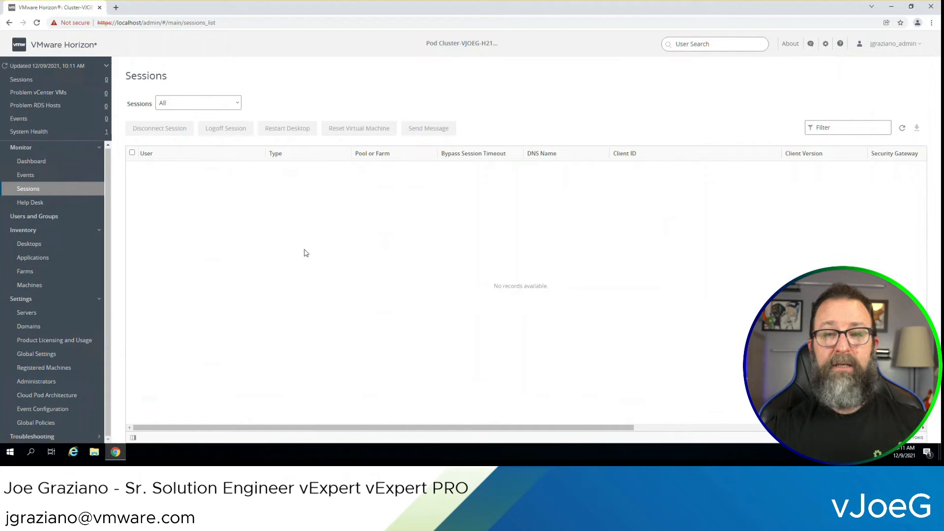
{"action": "left_click", "coordinate": [31, 202]}
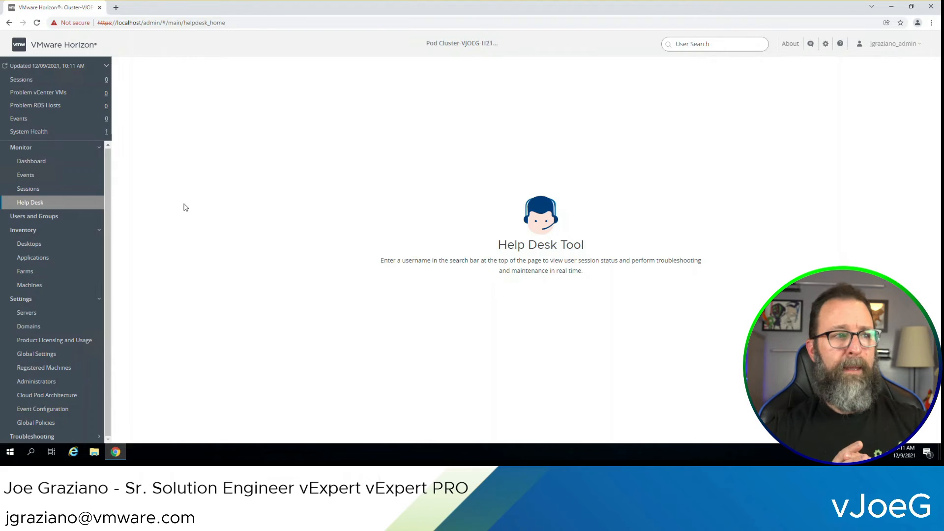
{"action": "left_click", "coordinate": [32, 162]}
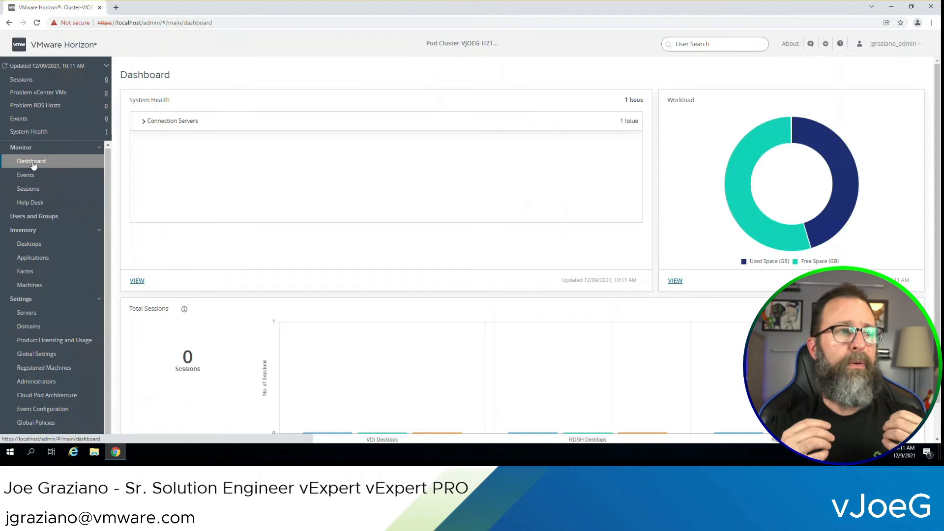